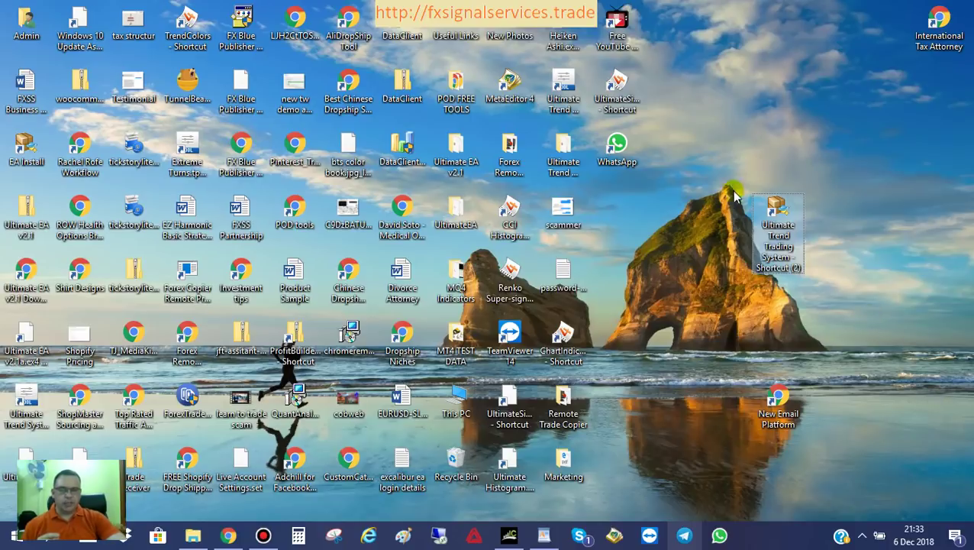
- Start the Ultimate Trend Trading System installer from the desktop shortcut and close the running MetaTrader program so setup can continue
left_click(771, 236)
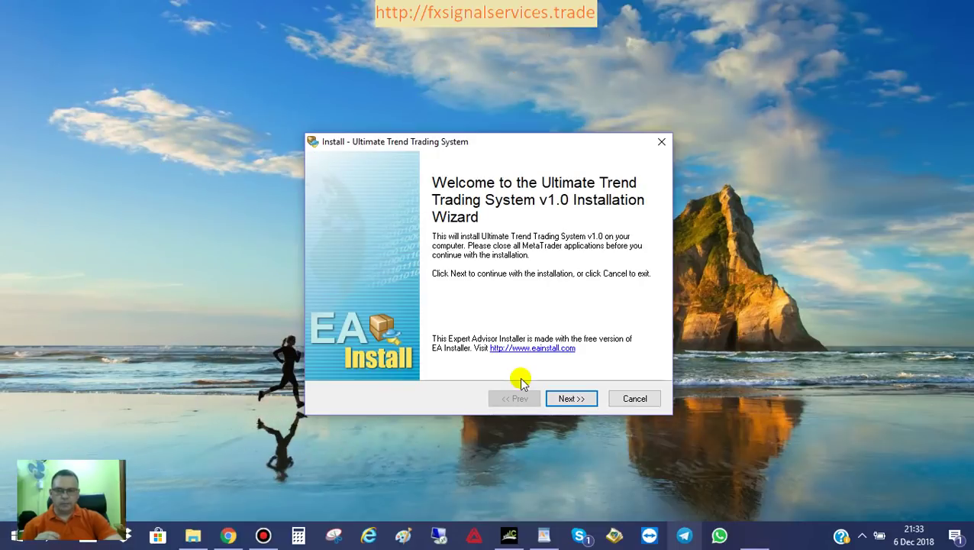
left_click(565, 399)
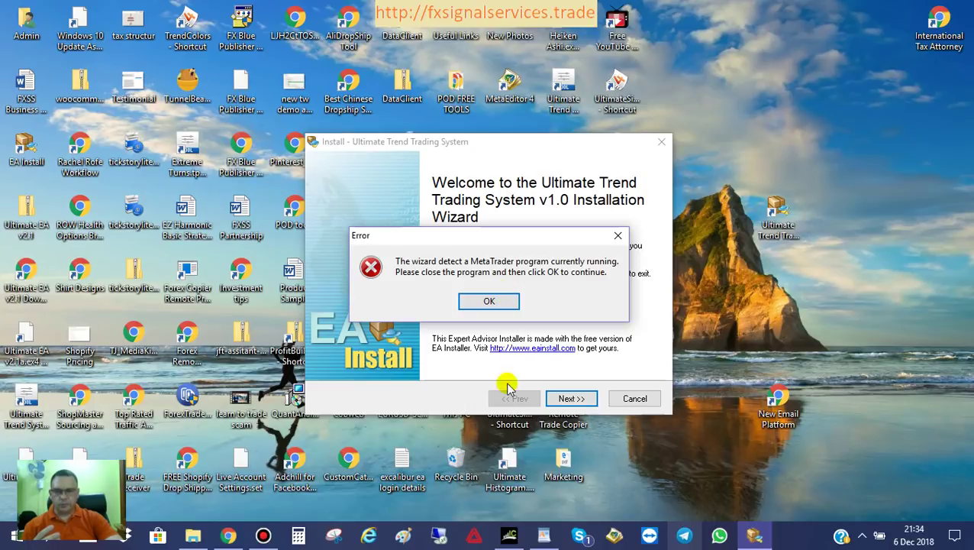
left_click(506, 534)
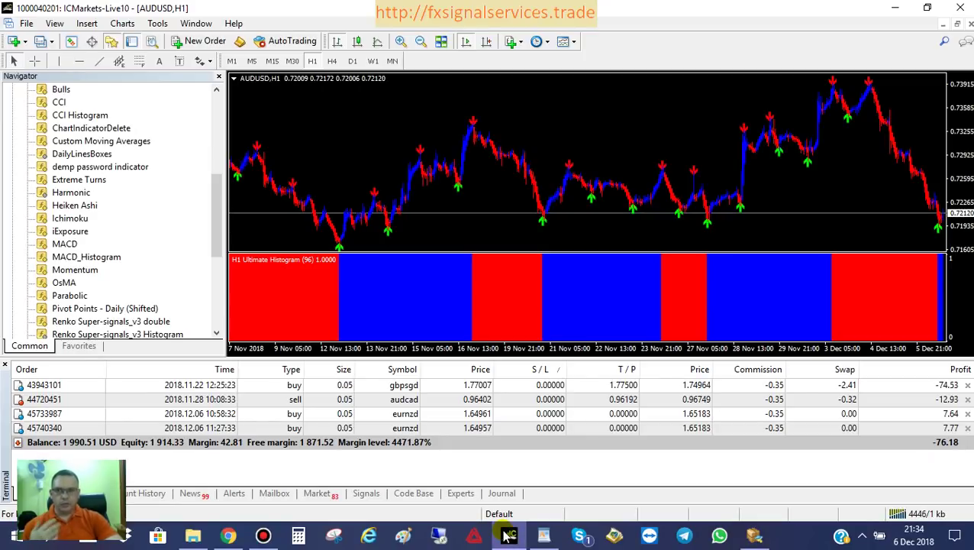
left_click(964, 7)
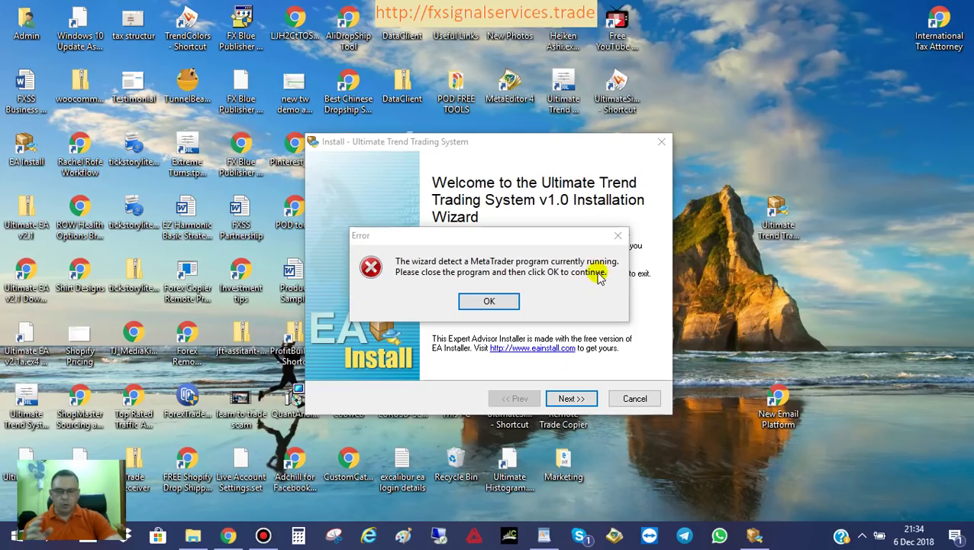
left_click(486, 301)
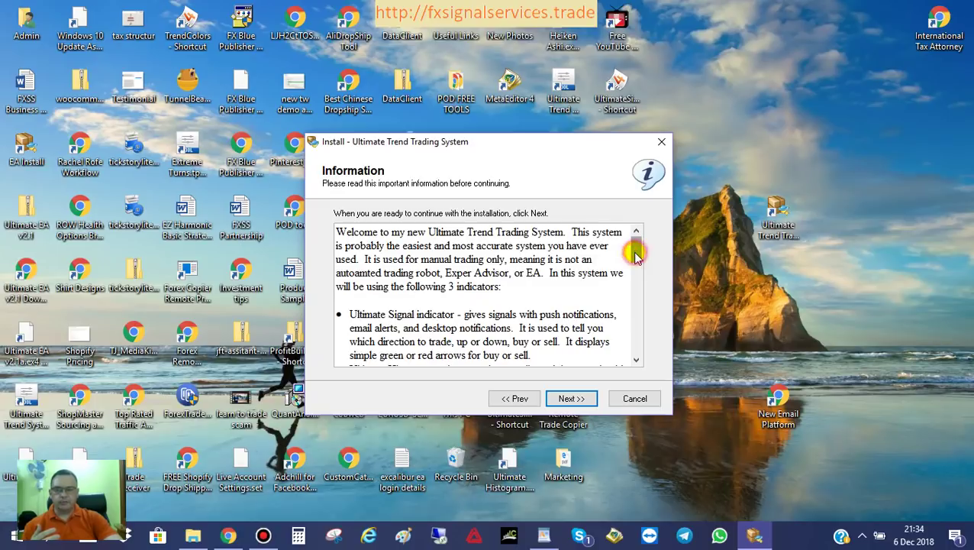
- Go through the installer's information page and accept the end user license agreement
mouse_move(636, 258)
left_mouse_down()
mouse_move(637, 351)
mouse_move(637, 248)
left_mouse_up()
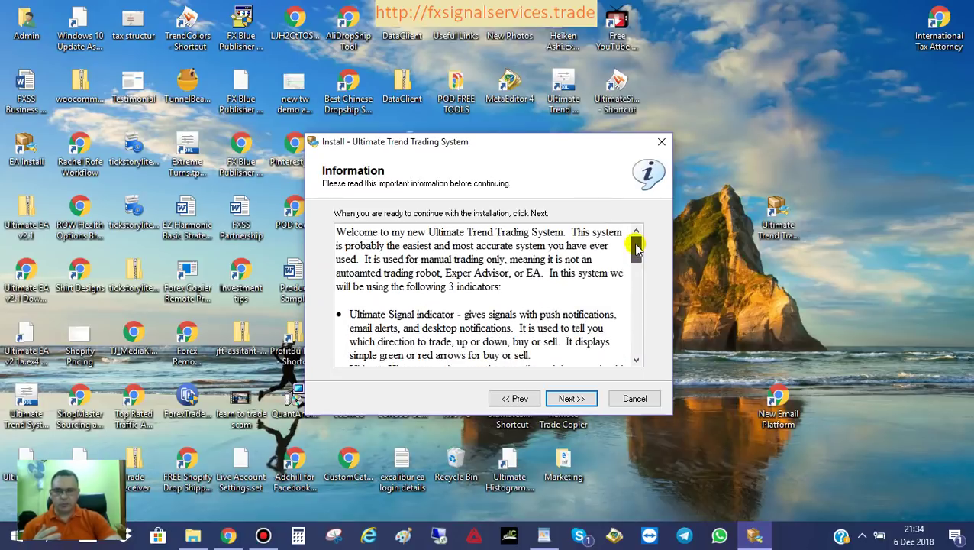
mouse_move(637, 246)
left_mouse_down()
mouse_move(635, 300)
mouse_move(642, 260)
left_mouse_up()
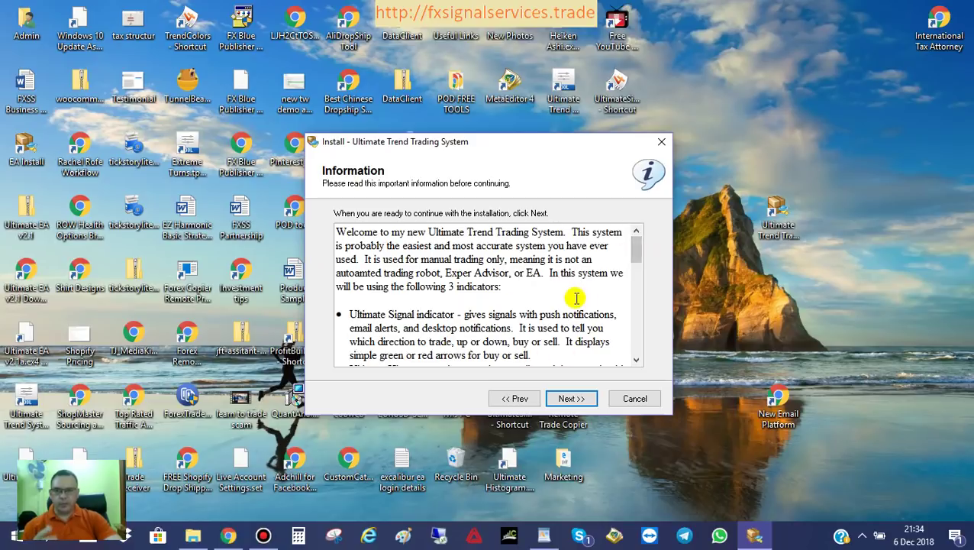
left_click(575, 403)
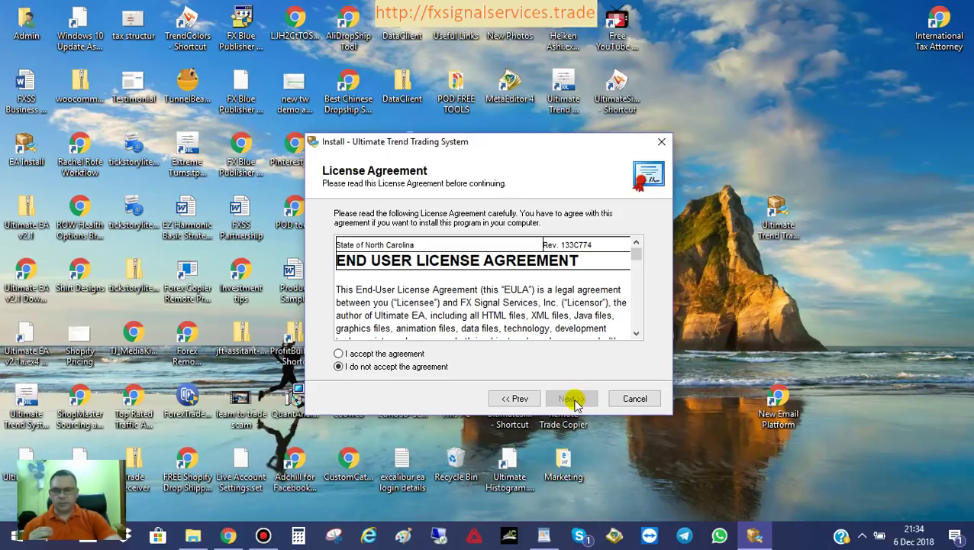
left_click_drag(636, 254, 635, 308)
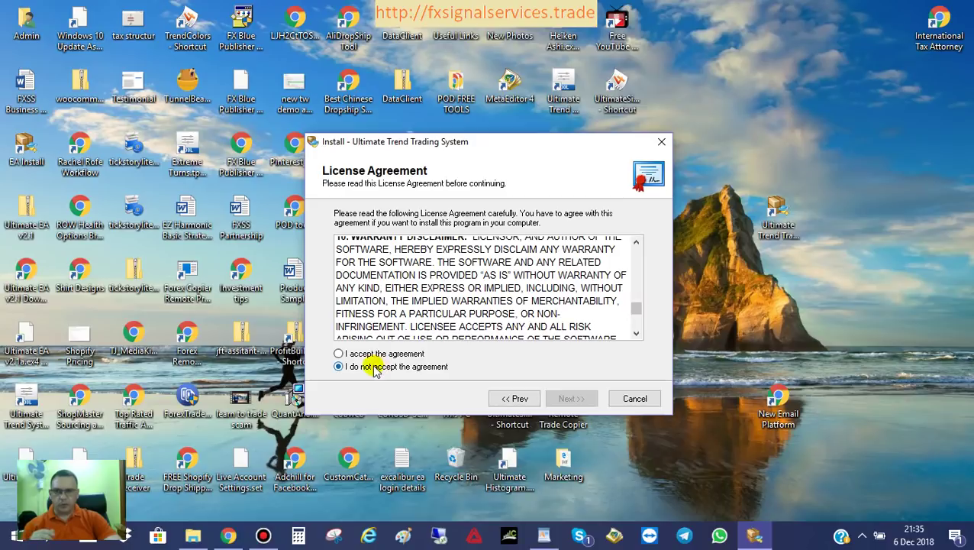
left_click(341, 354)
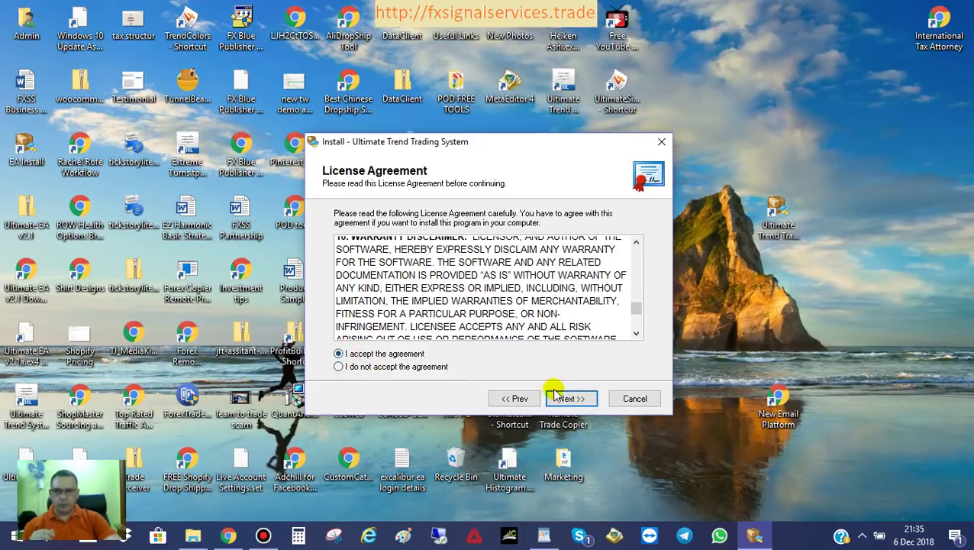
left_click(569, 399)
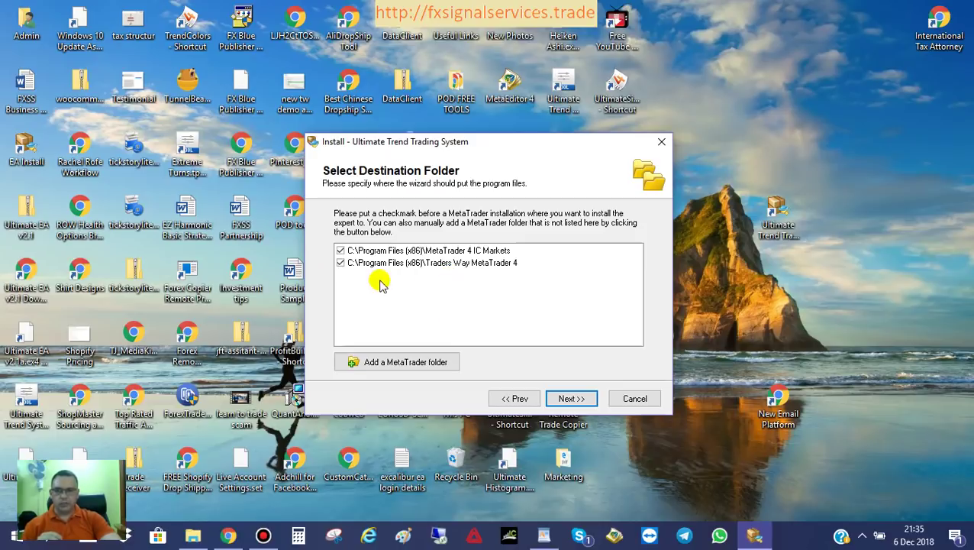
- Exclude the Traders Way MetaTrader 4 folder and install the system only into the MetaTrader 4 IC Markets folder
left_click(341, 265)
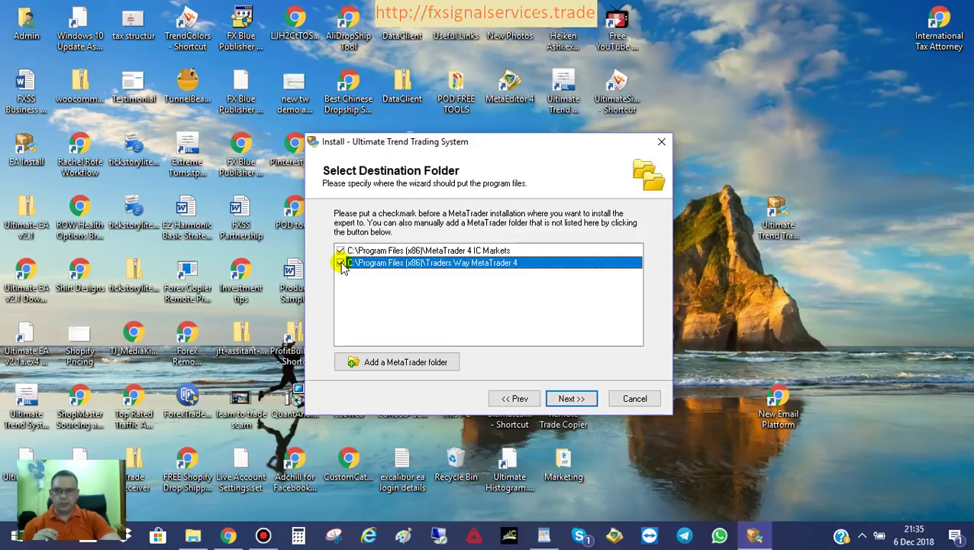
left_click(406, 252)
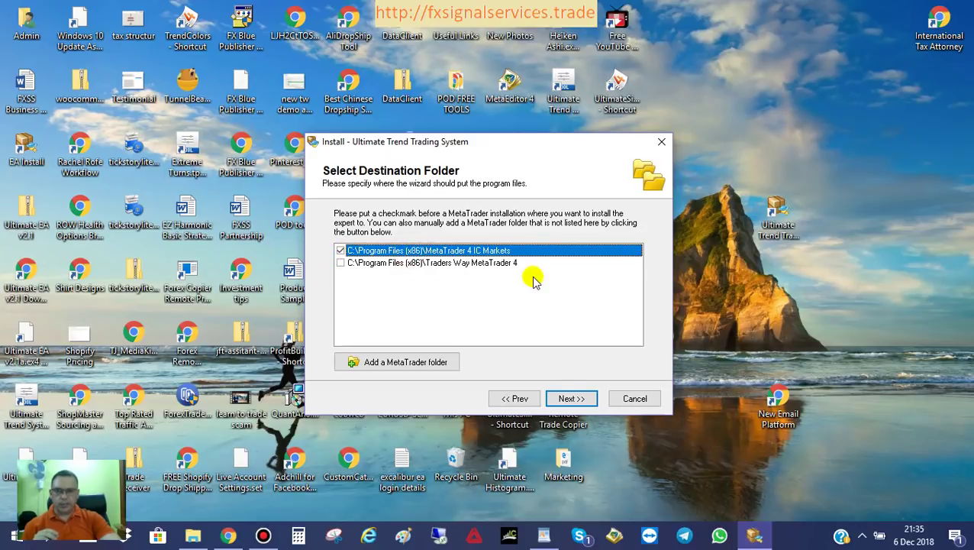
left_click(565, 398)
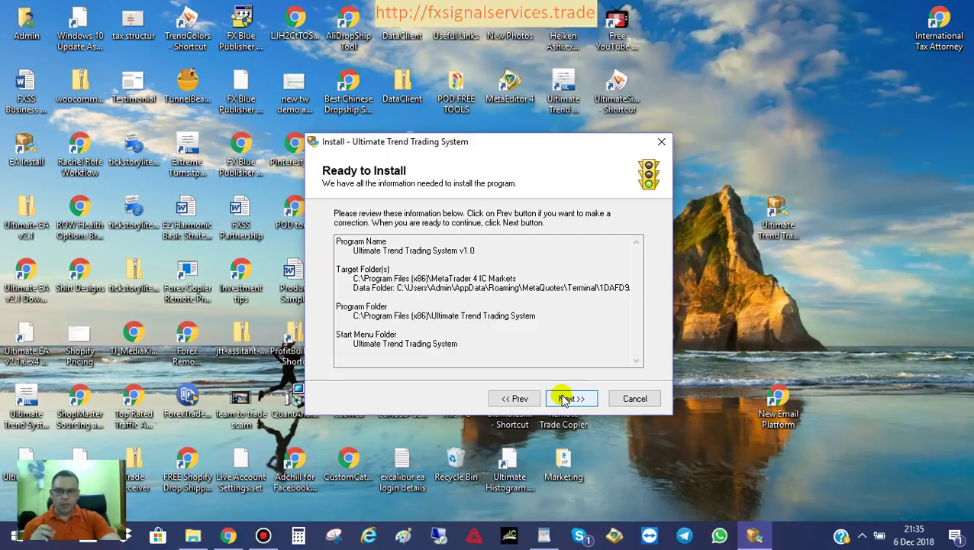
left_click(565, 399)
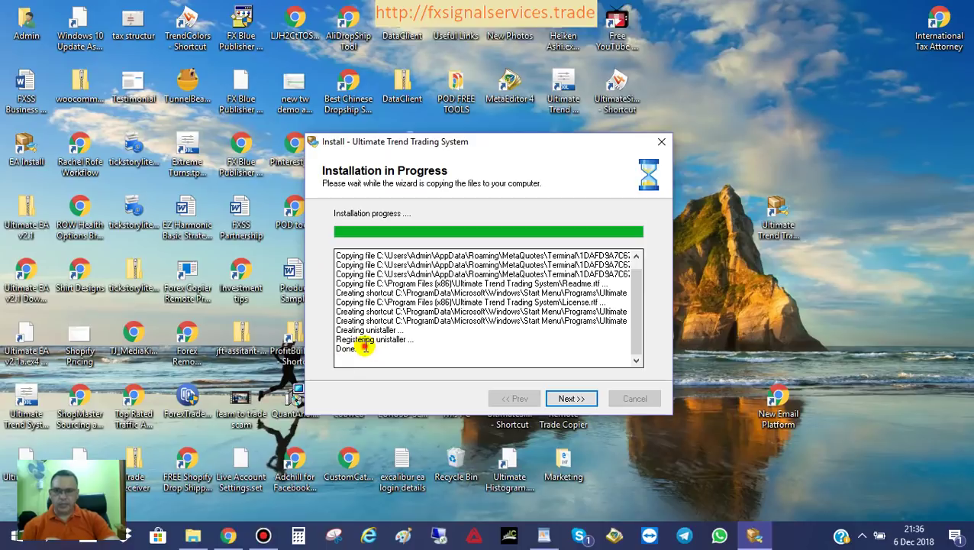
- Finish the setup wizard with the option to run the MetaTrader 4 IC Markets application after install
left_click_drag(378, 348, 321, 348)
left_click(556, 398)
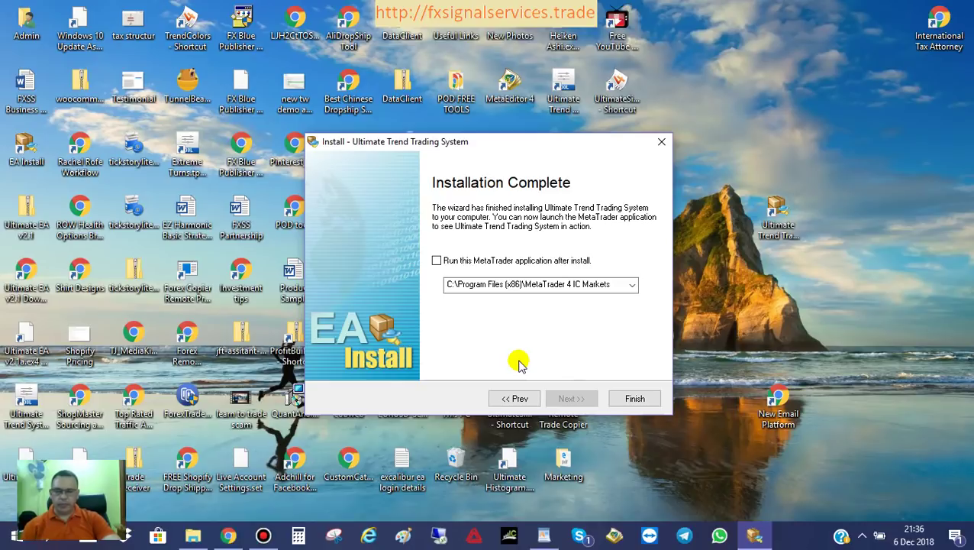
left_click(436, 261)
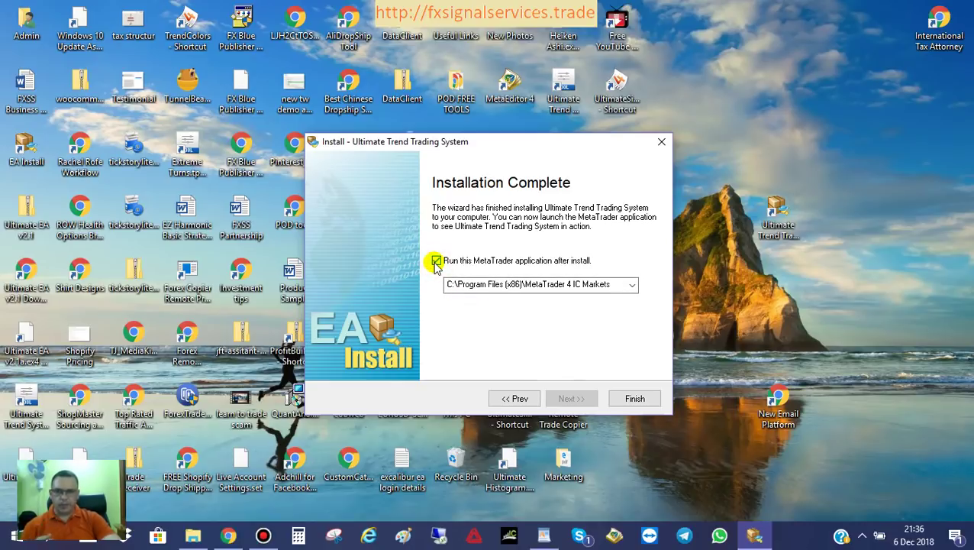
left_click(528, 289)
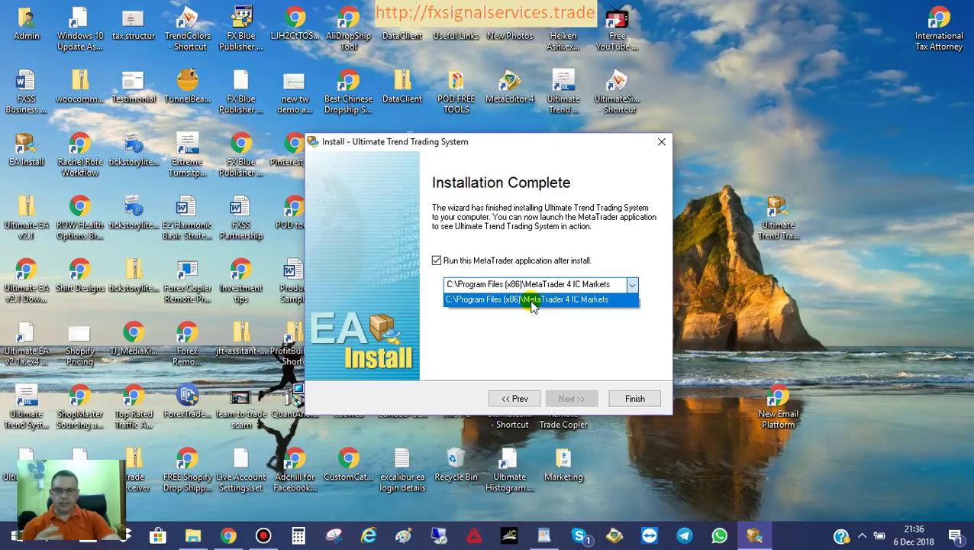
left_click(624, 398)
left_click(628, 399)
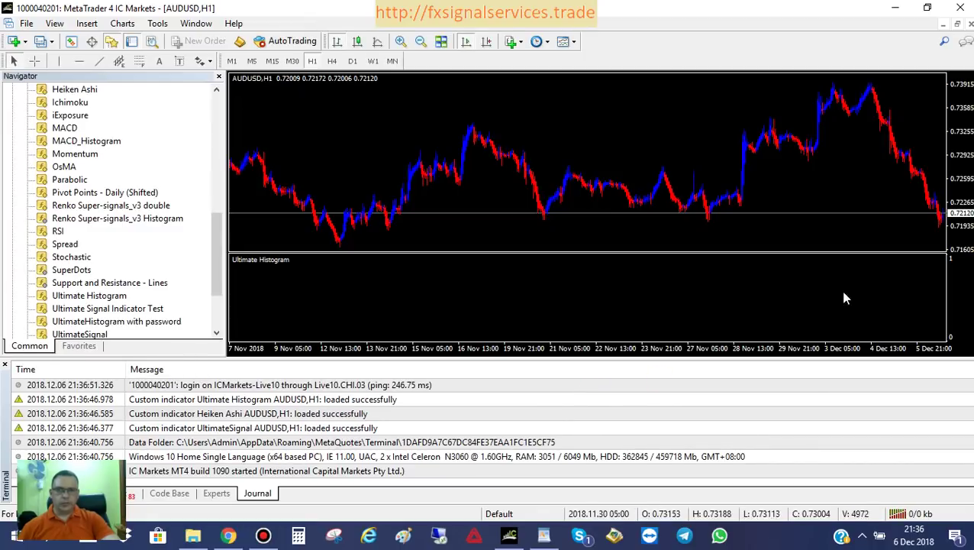
- Close the existing AUDUSD chart and open a new, maximized AUDUSD chart in its place
left_click(970, 25)
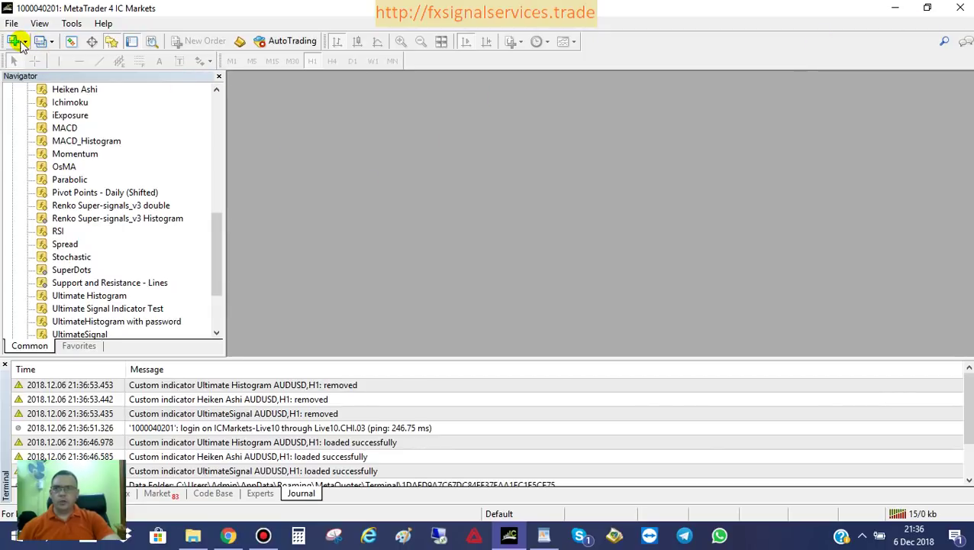
left_click(16, 42)
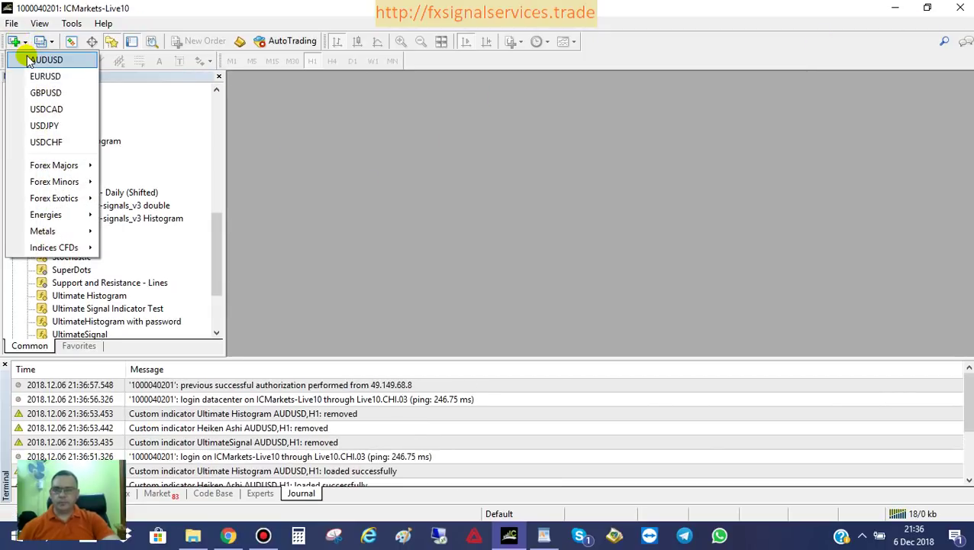
left_click(38, 60)
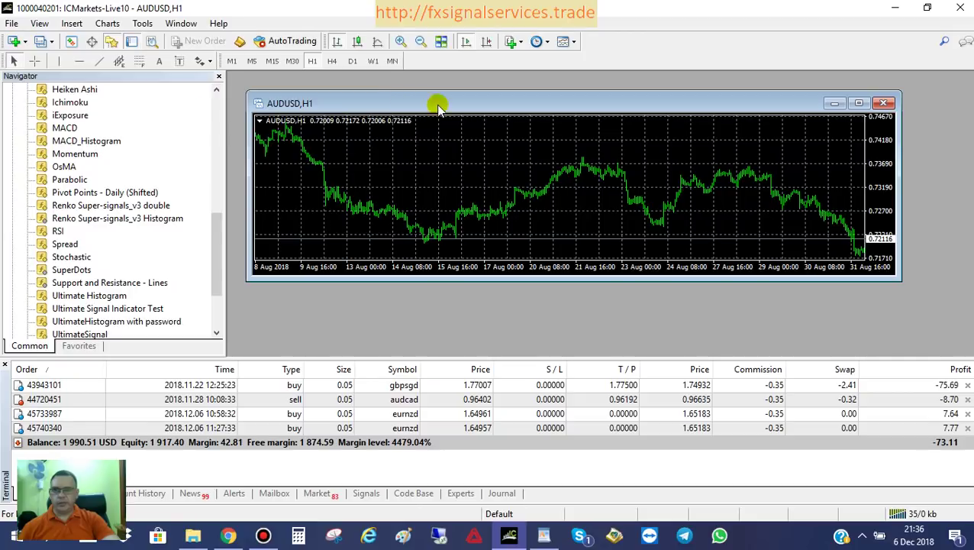
left_click(858, 103)
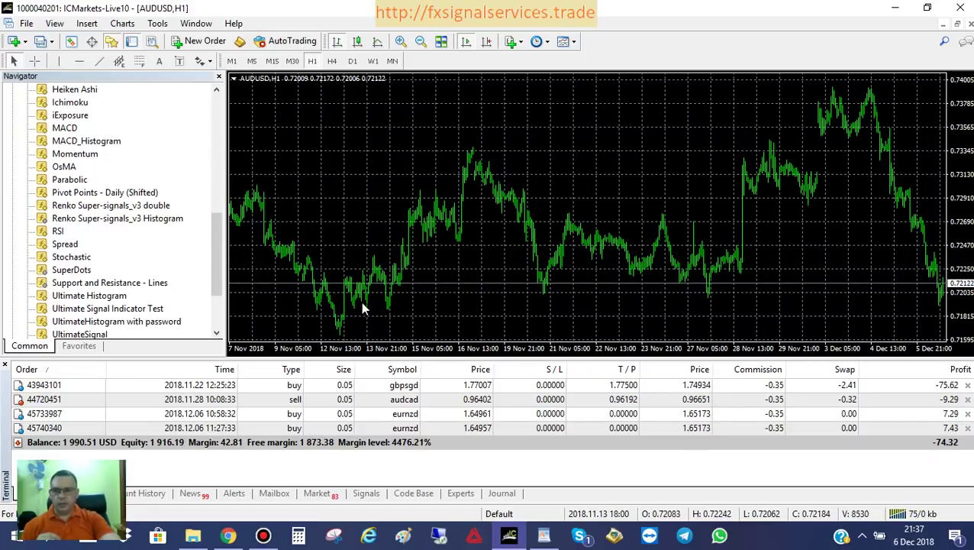
- Locate the UltimateSignal, Ultimate Histogram and Heiken Ashi indicators in the Navigator's indicator list
left_click(214, 278)
left_click_drag(213, 279, 213, 317)
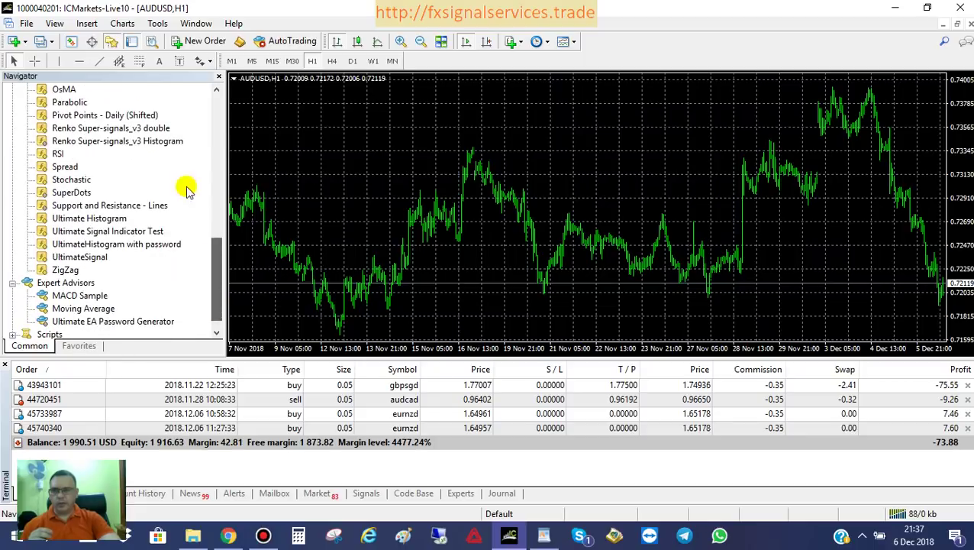
left_click(79, 256)
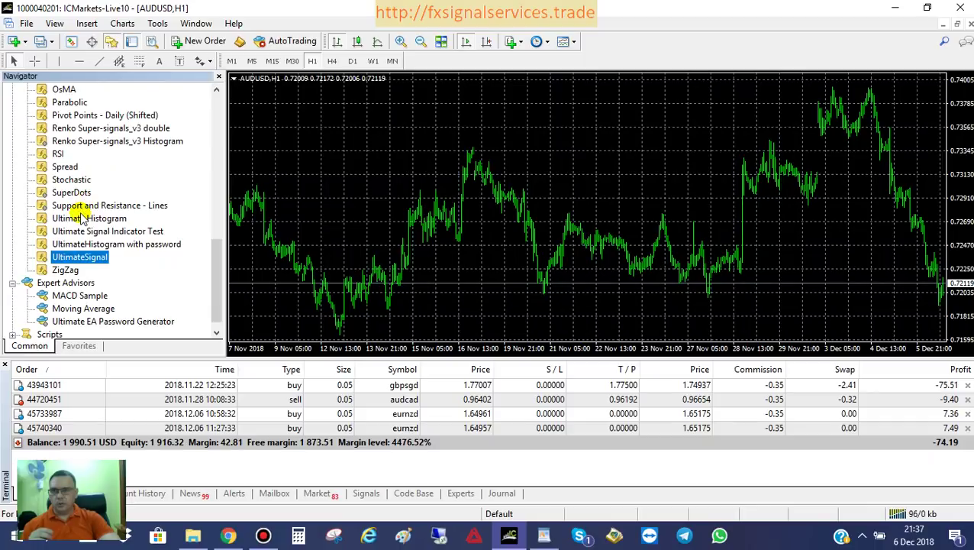
left_click(78, 218)
left_click_drag(217, 266, 226, 203)
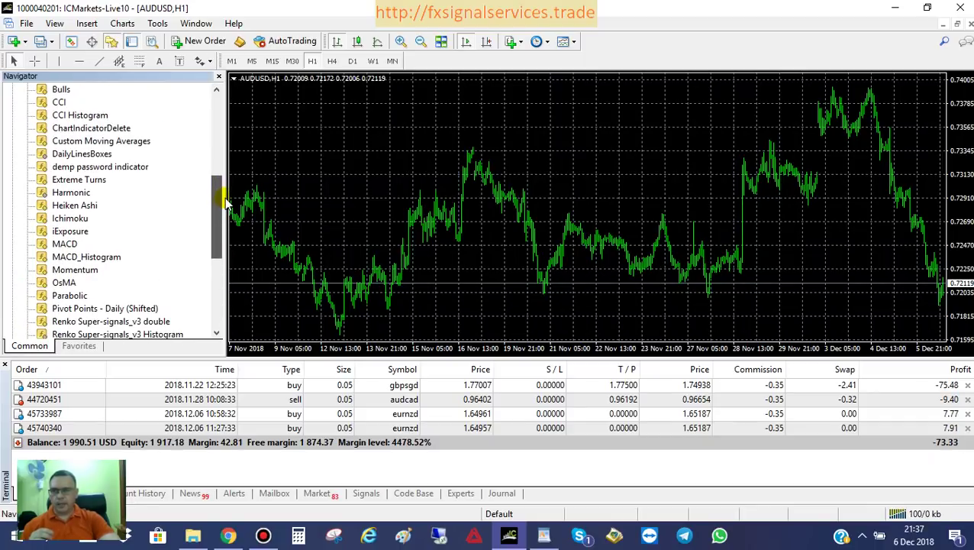
left_click(77, 205)
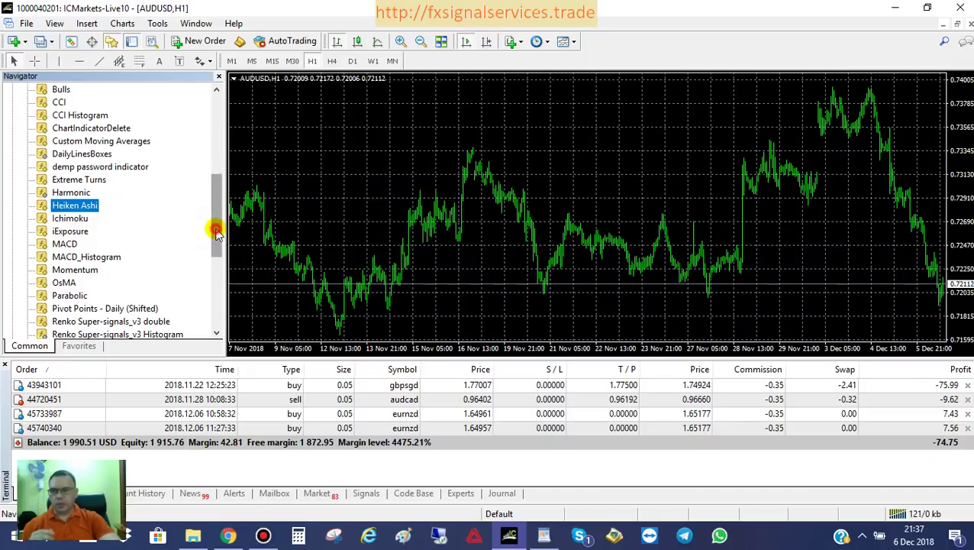
left_click_drag(215, 244, 224, 311)
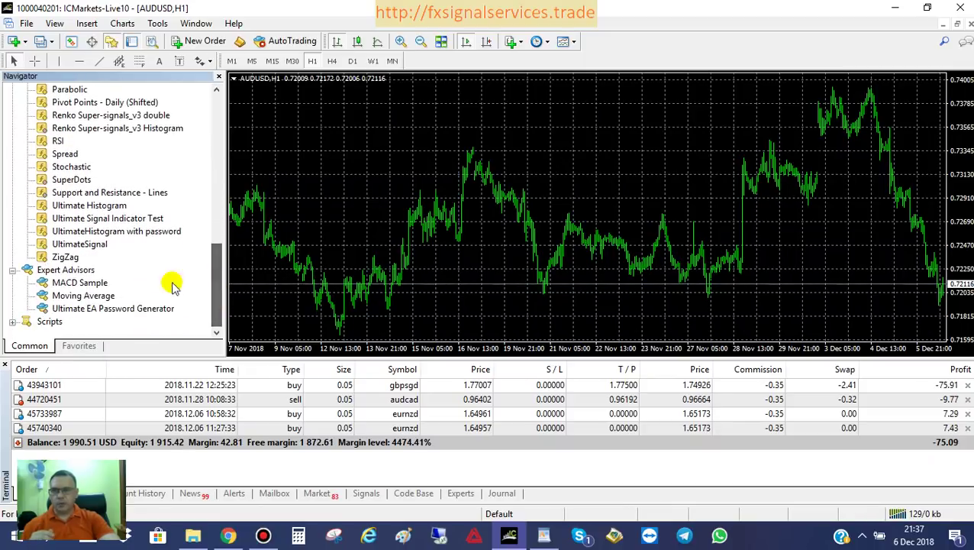
- Apply the UltimateSignal indicator to the AUDUSD chart and review its signal gap, sound, email and push notification inputs
left_click(84, 246)
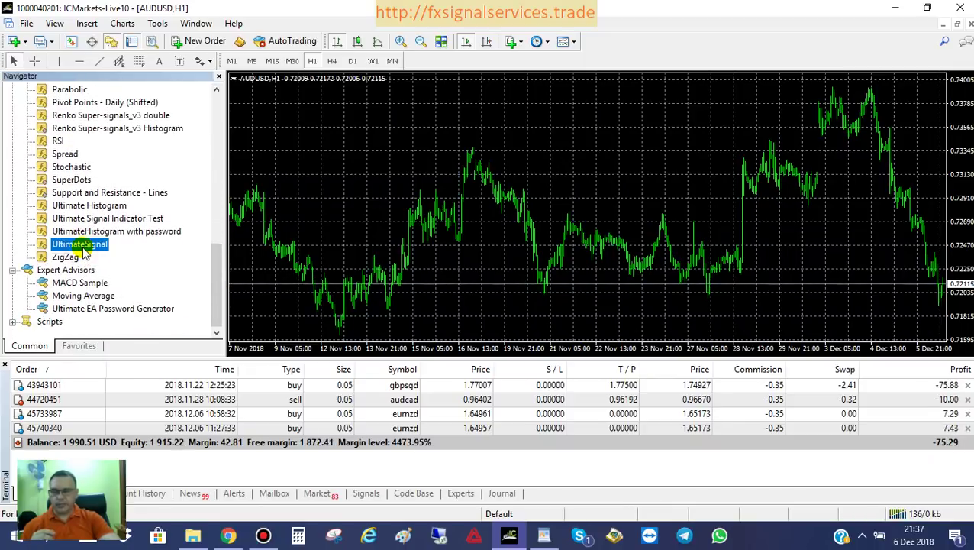
left_click_drag(87, 250, 511, 248)
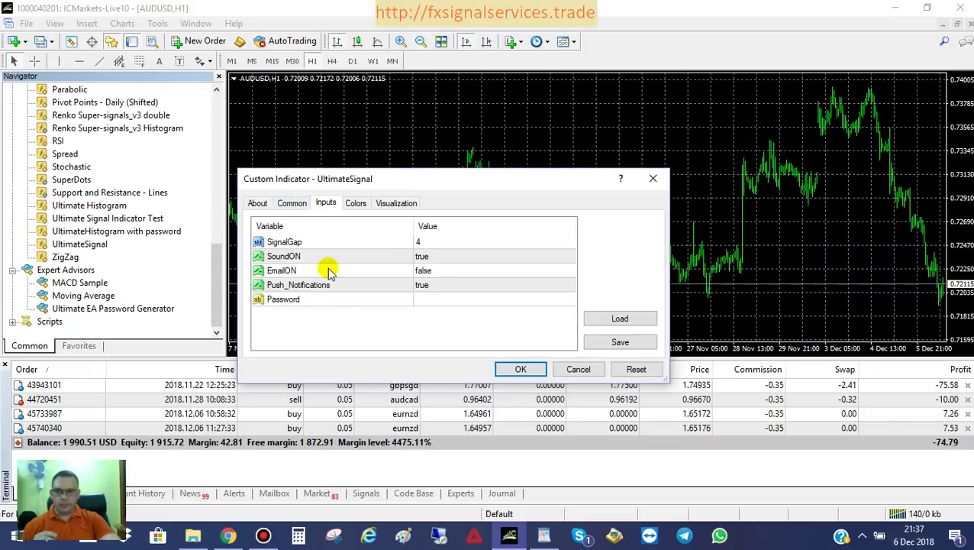
left_click(431, 245)
left_click(438, 259)
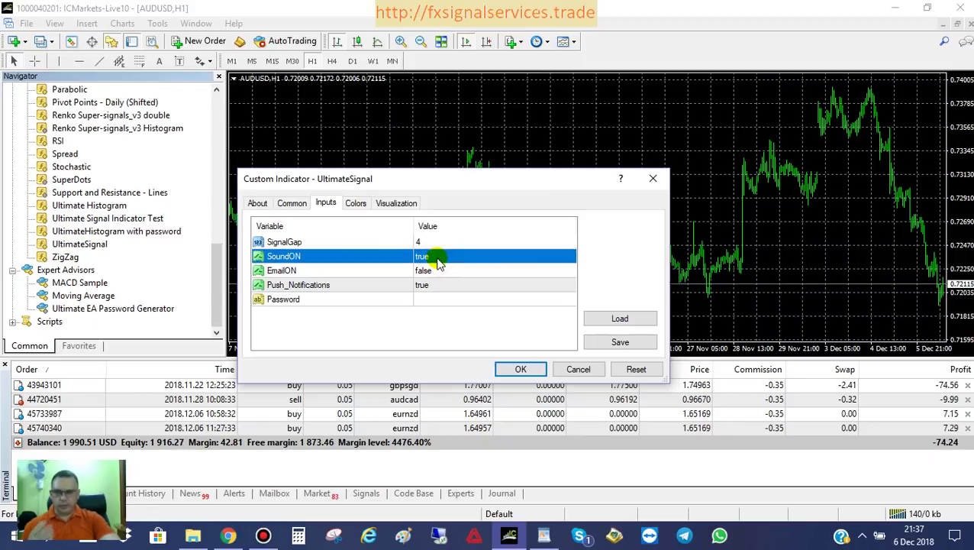
left_click(447, 274)
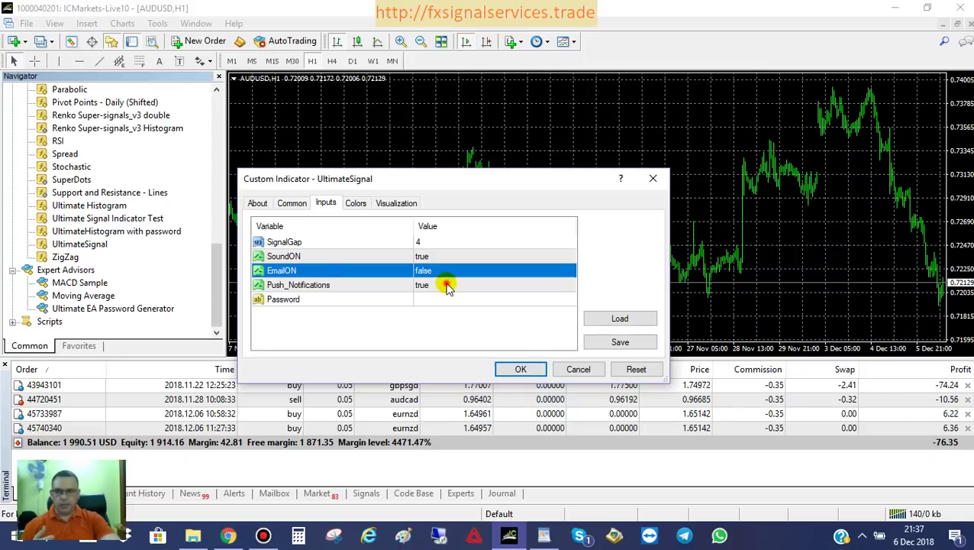
left_click(449, 287)
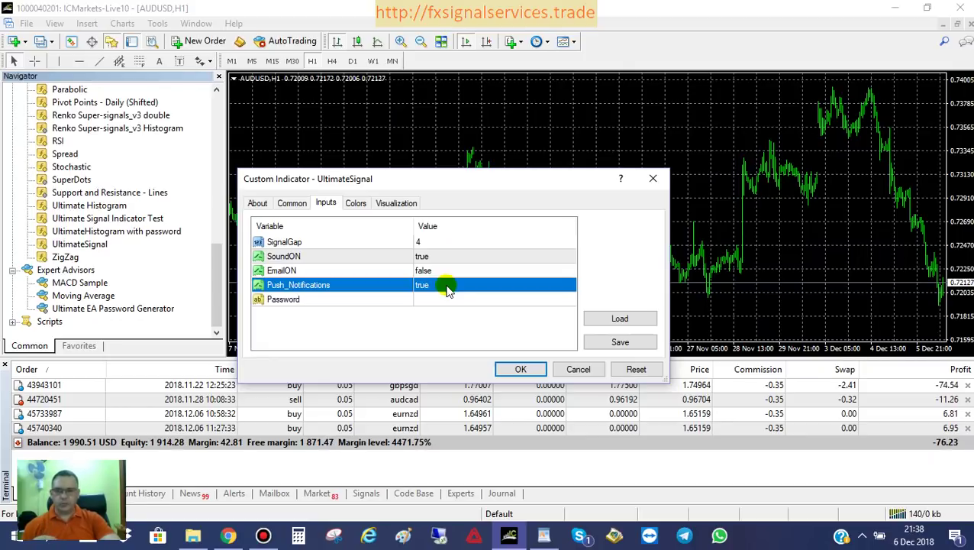
- Start editing UltimateSignal's Password input, then switch to WordPad and copy the indicator password from the document
left_click(448, 301)
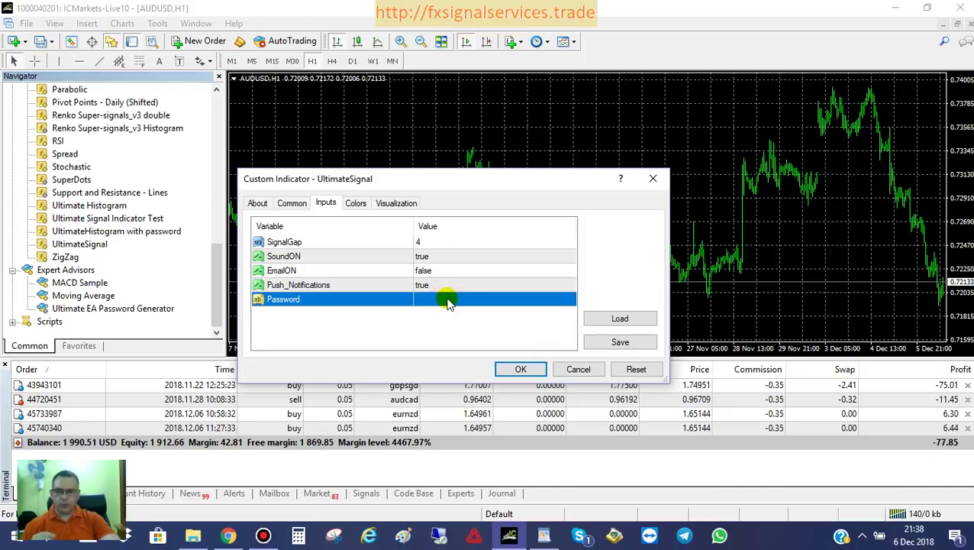
left_click(448, 301)
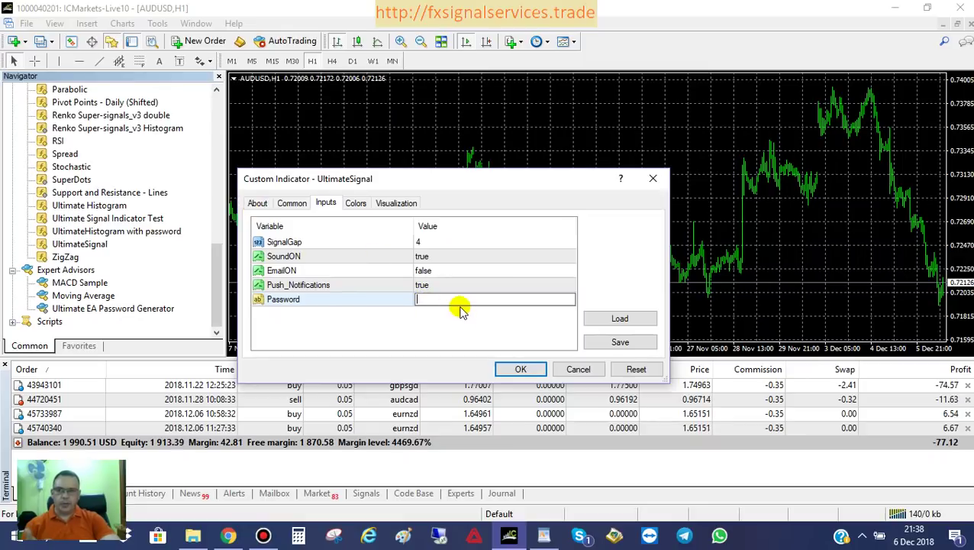
left_click(544, 535)
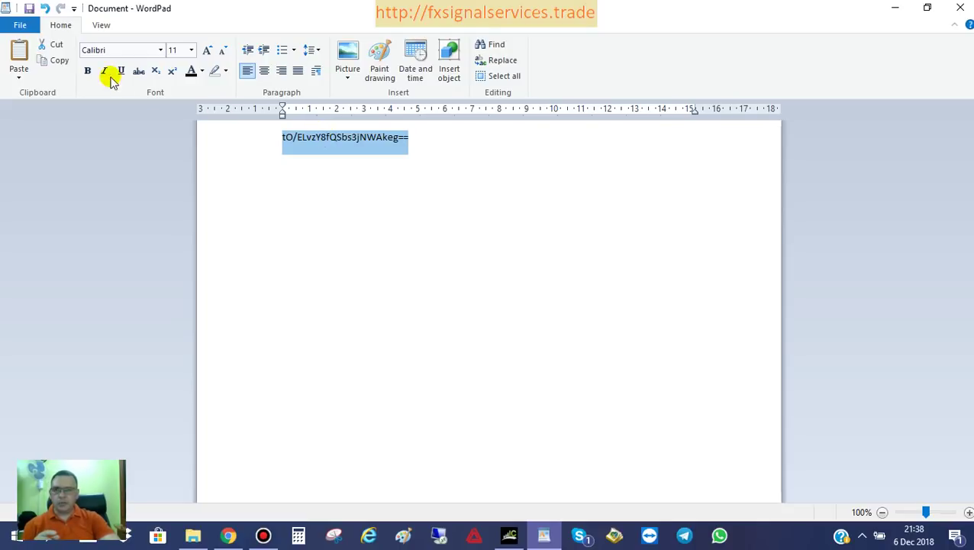
left_click(55, 61)
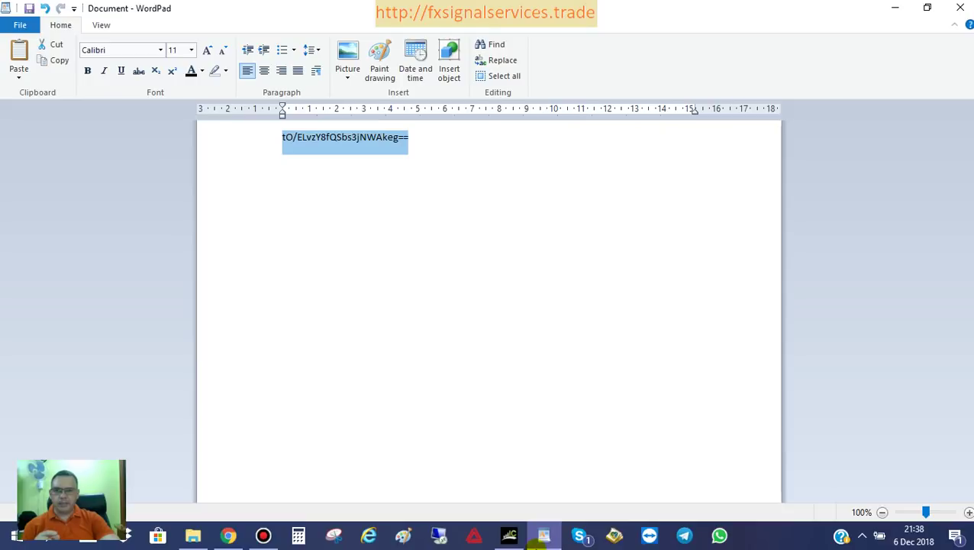
- Return to MetaTrader 4, paste the copied password into UltimateSignal's Password input and confirm the indicator's settings
left_click(509, 535)
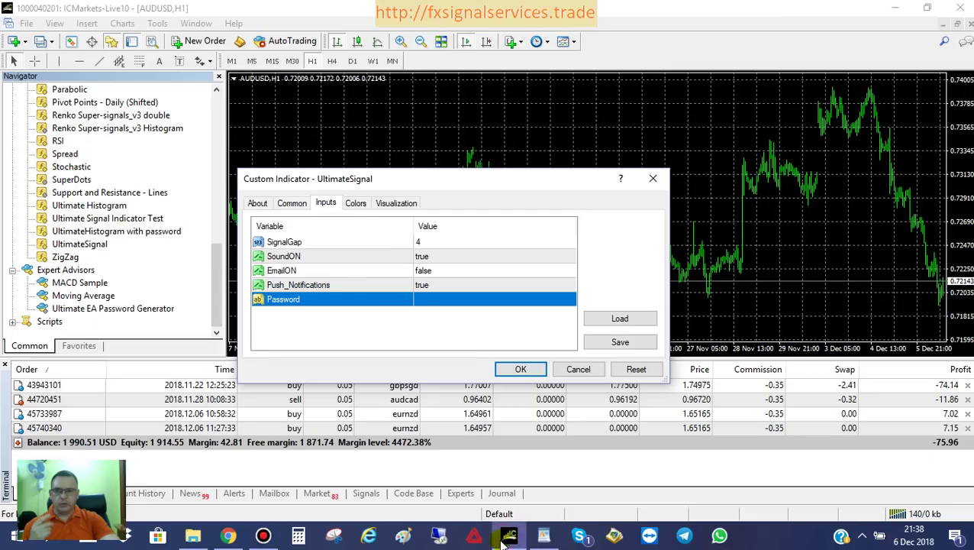
left_click(434, 299)
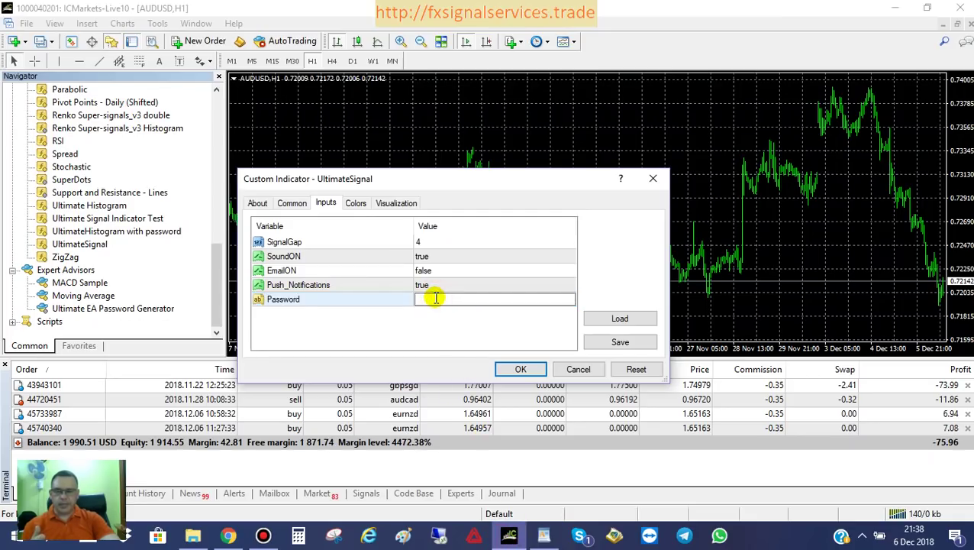
right_click(435, 298)
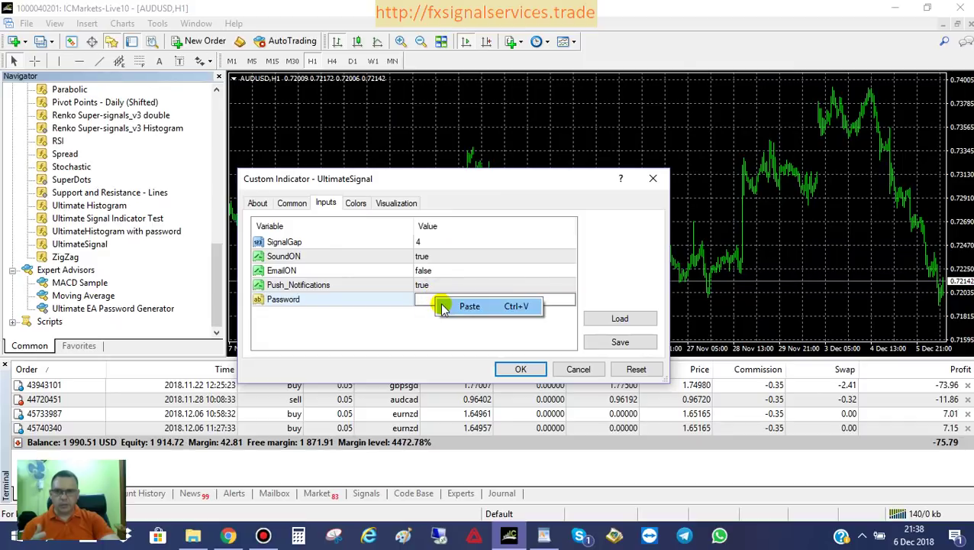
left_click(448, 307)
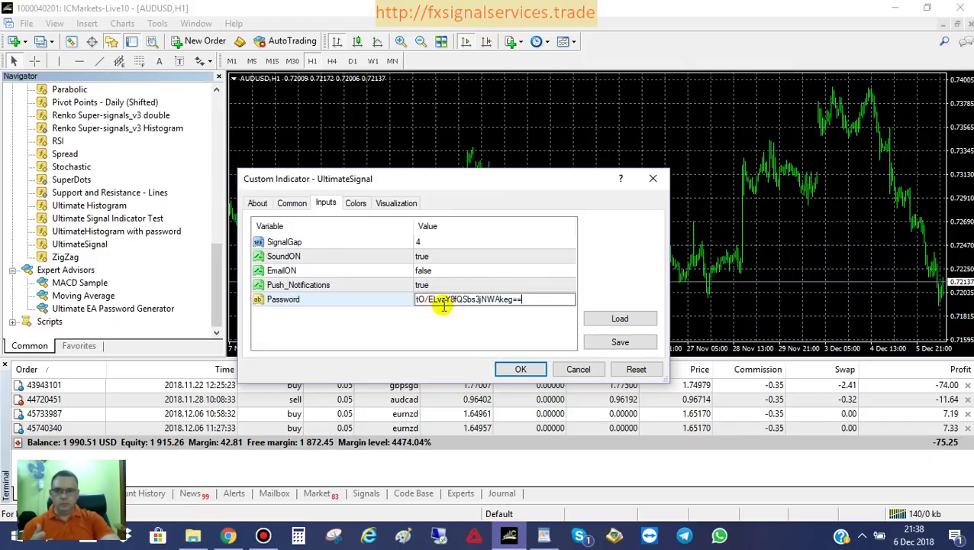
left_click(508, 372)
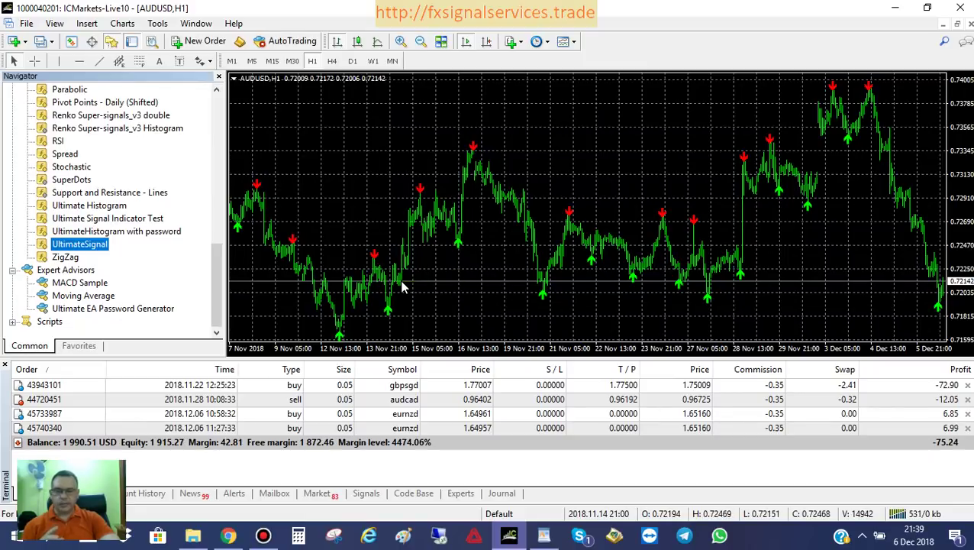
- Add the Ultimate Histogram indicator to the AUDUSD chart with the copied password pasted into its Password input
left_click(68, 206)
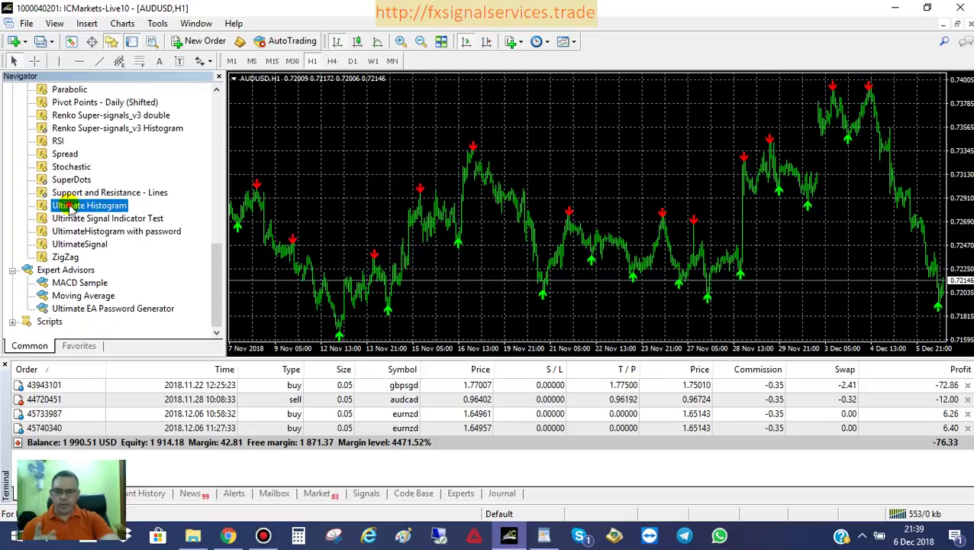
left_click_drag(55, 209, 319, 214)
left_click_drag(426, 226, 425, 227)
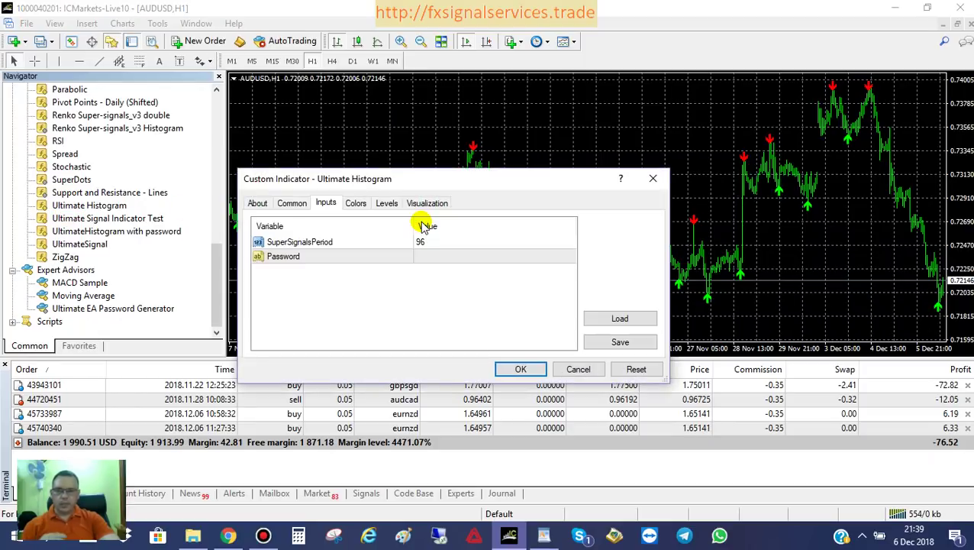
left_click(441, 256)
left_click(442, 256)
right_click(441, 257)
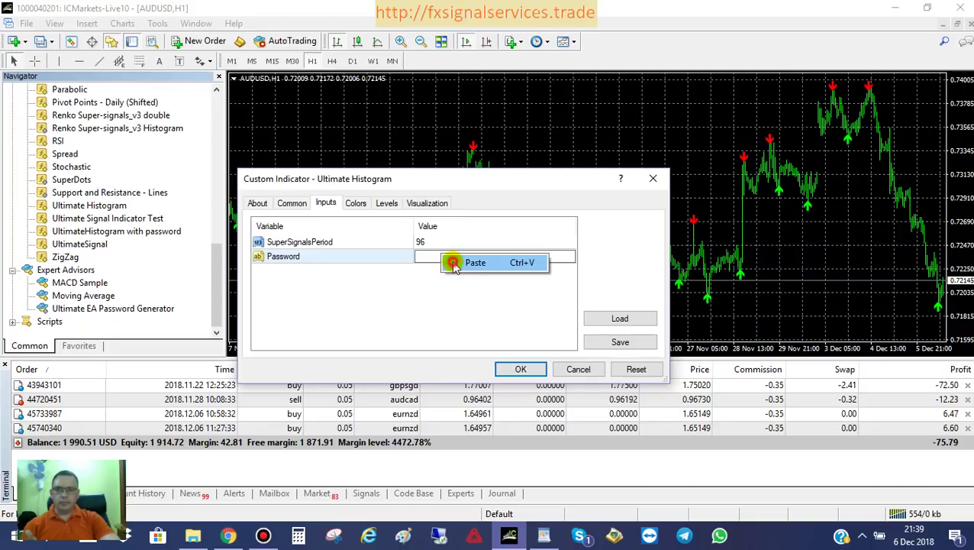
left_click(454, 262)
left_click(517, 368)
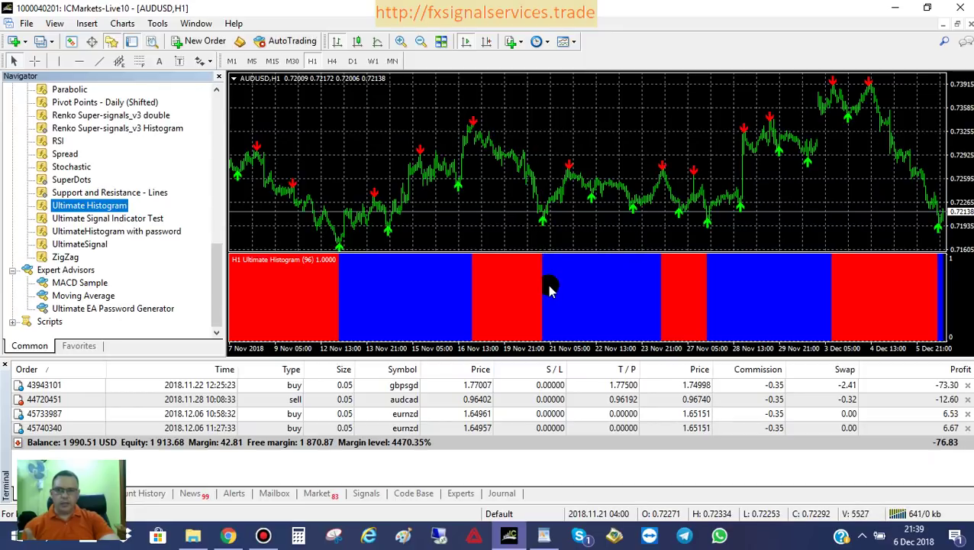
mouse_move(549, 288)
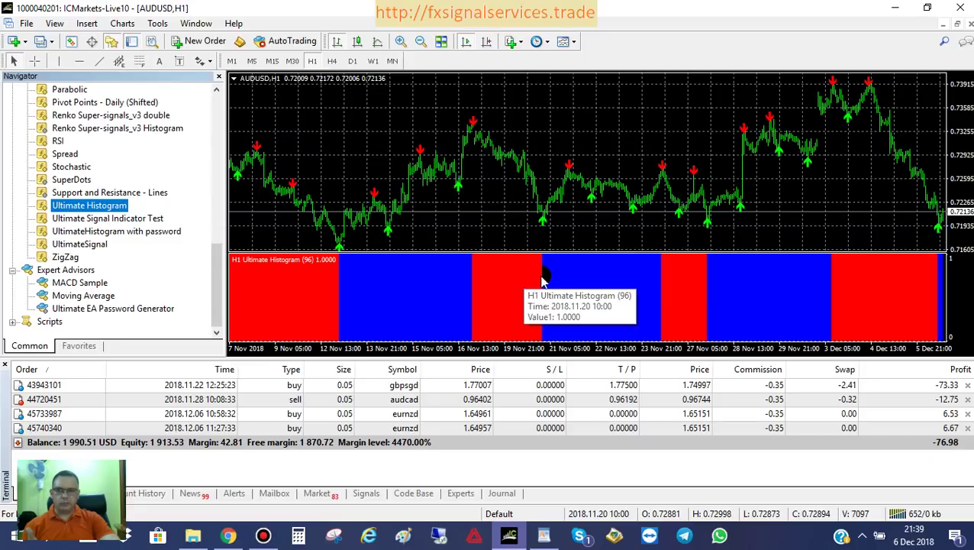
mouse_move(542, 221)
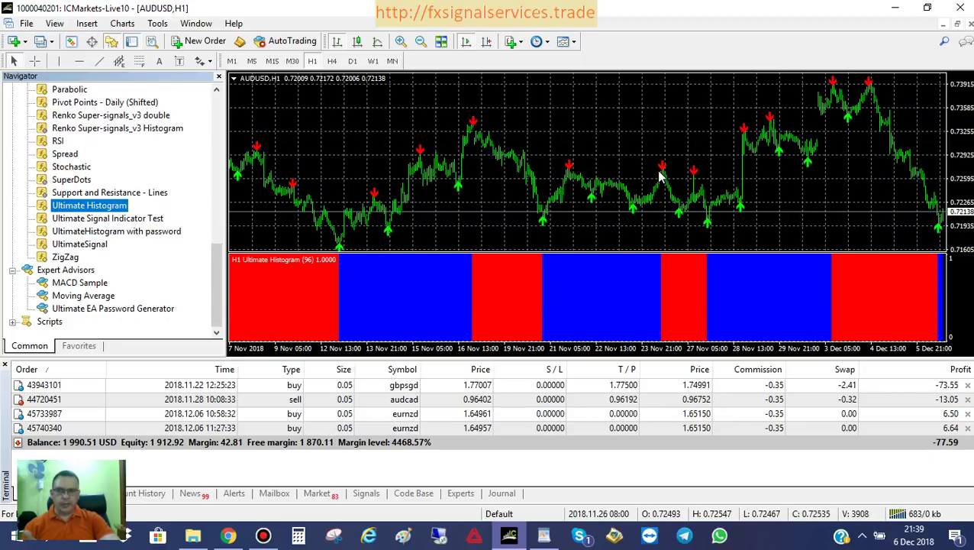
mouse_move(623, 311)
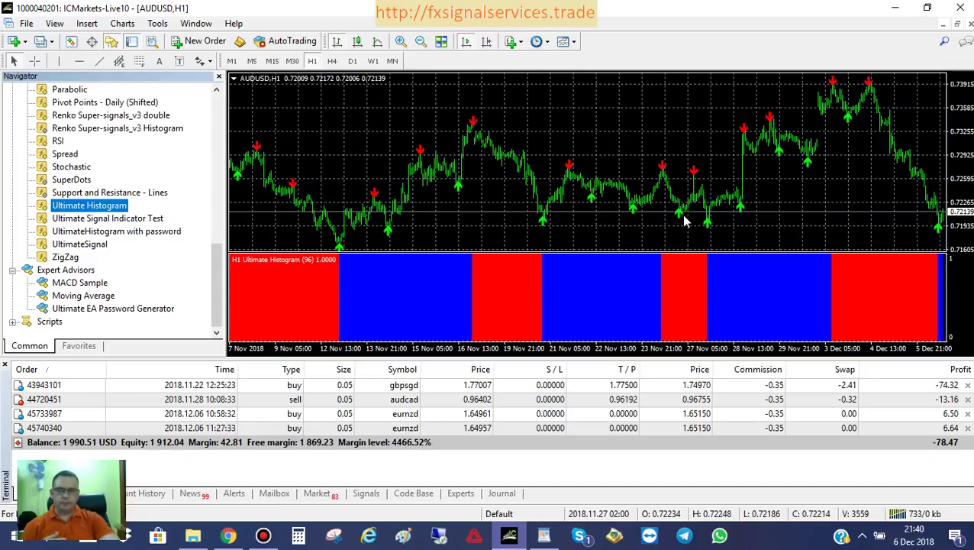
mouse_move(391, 282)
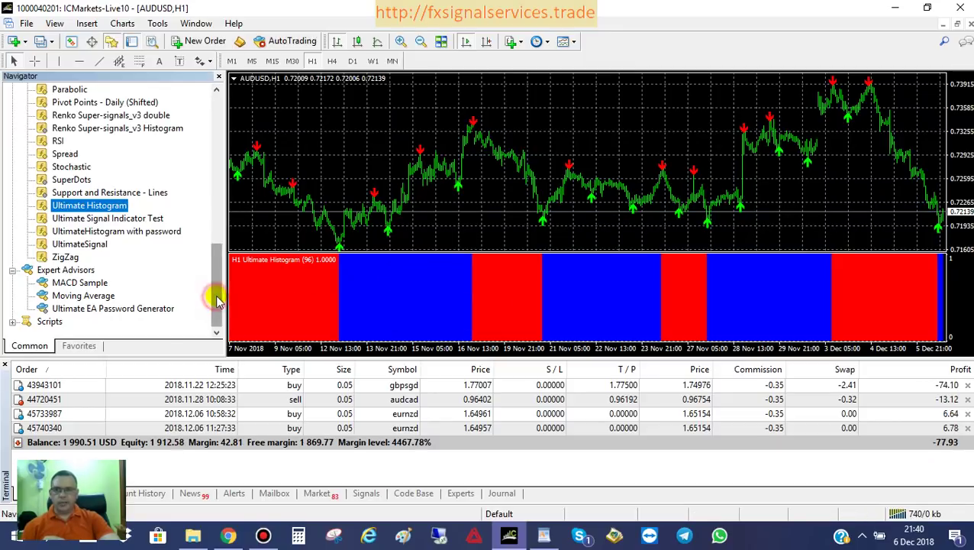
- Add the Heiken Ashi indicator to the AUDUSD chart with the bull candlestick shadow and bull candlestick body both set to Blue
left_click_drag(213, 293, 202, 211)
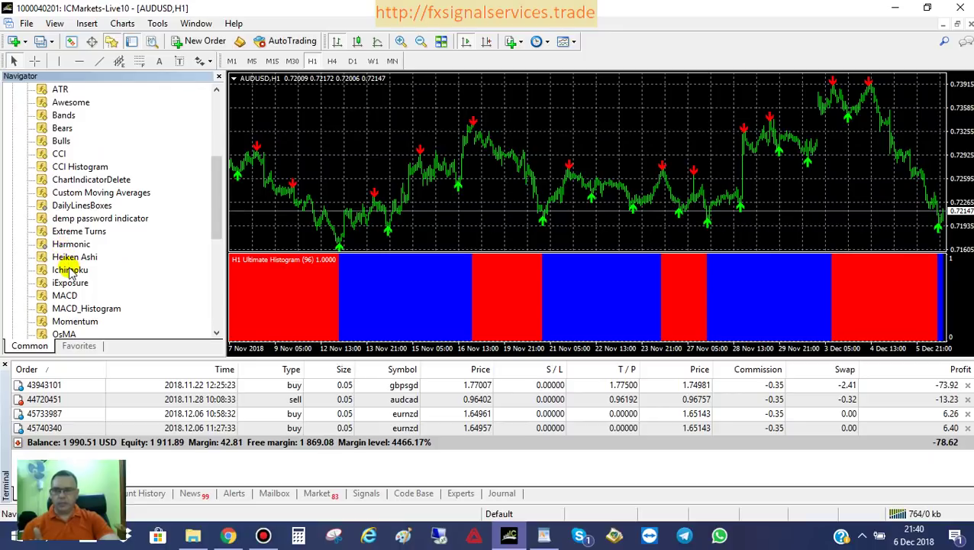
left_click_drag(72, 257, 381, 207)
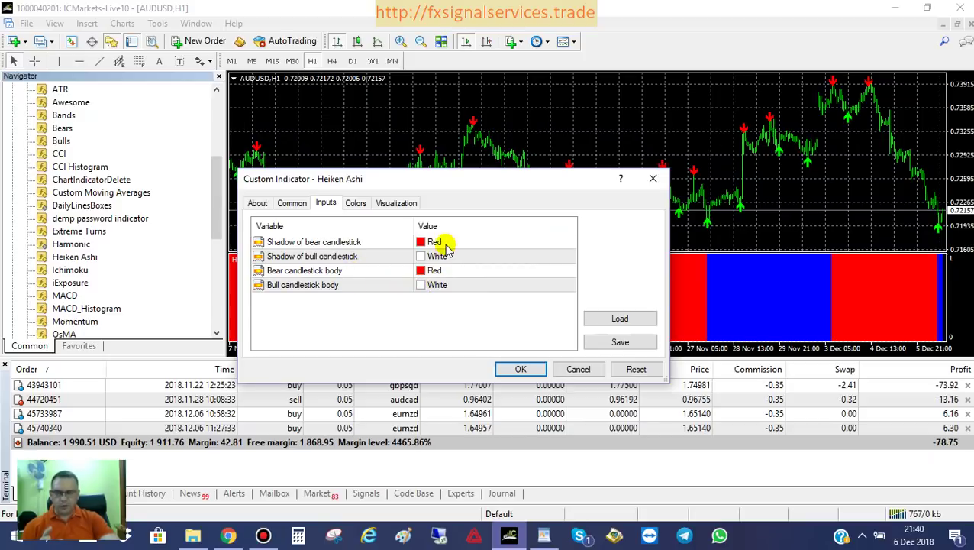
left_click(572, 262)
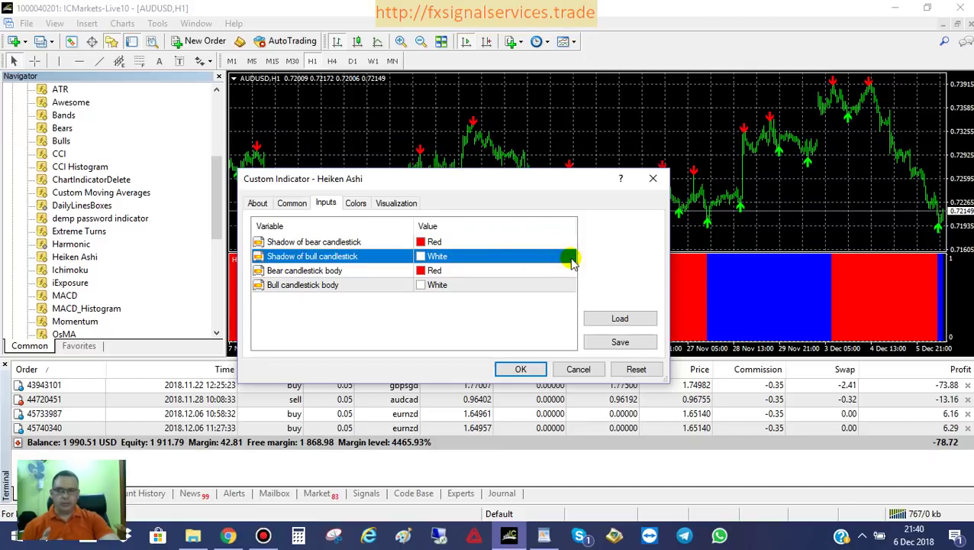
left_click(571, 259)
left_click(569, 257)
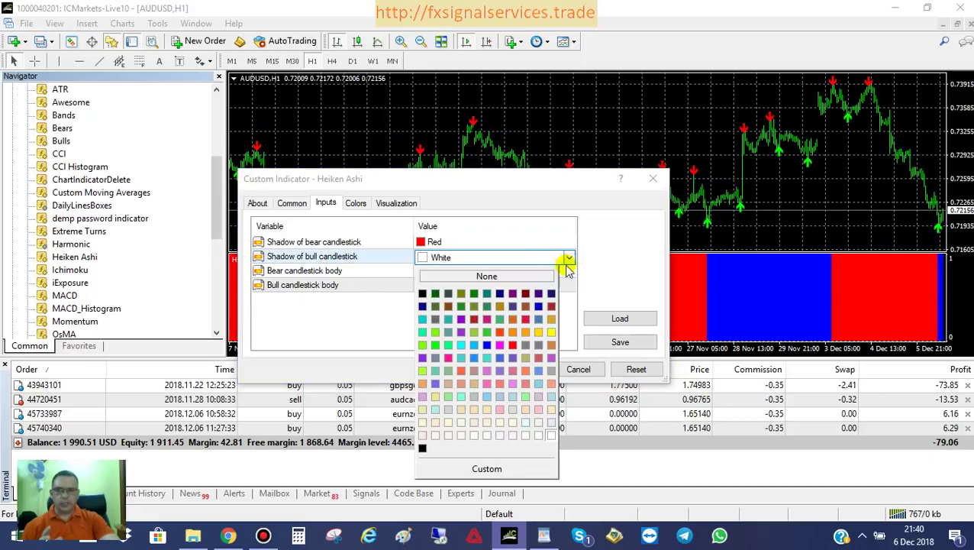
left_click(489, 346)
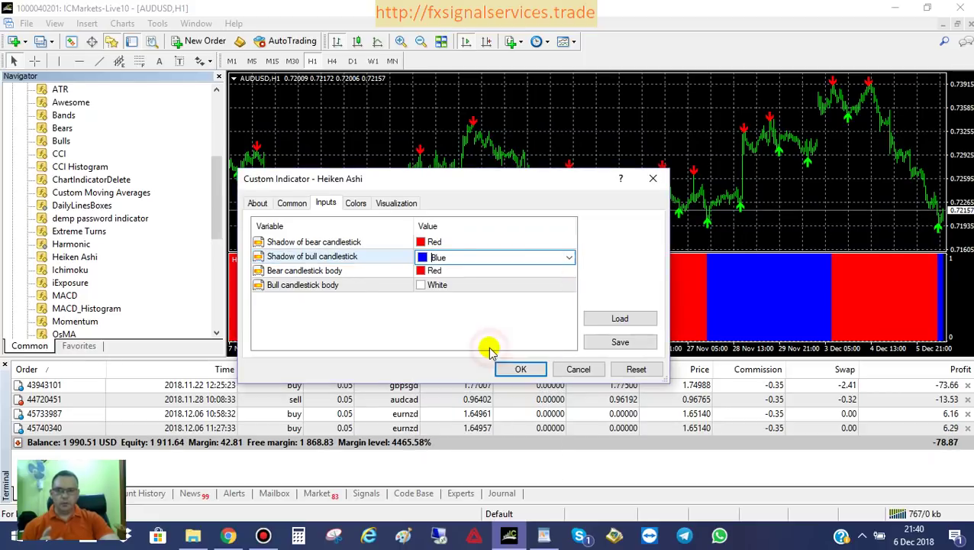
left_click(570, 287)
left_click(569, 287)
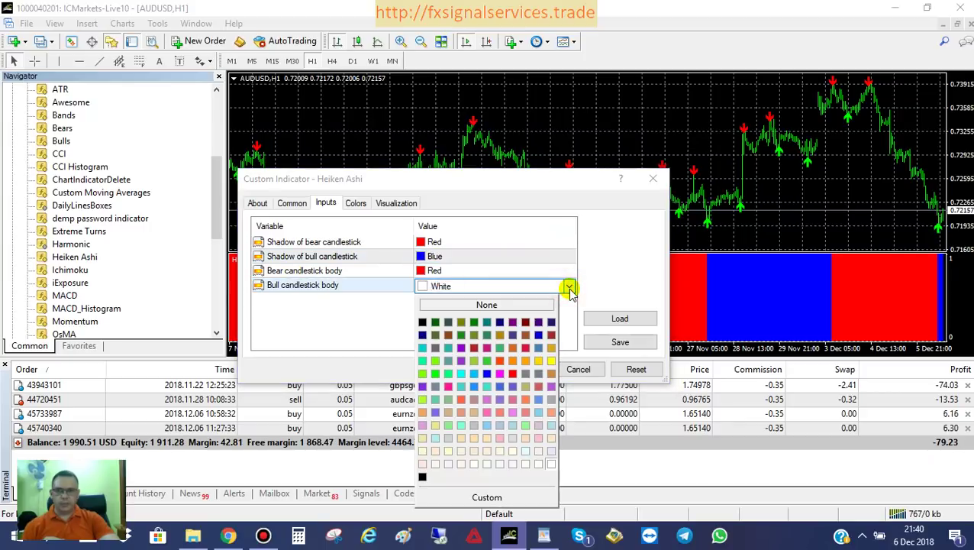
left_click(485, 374)
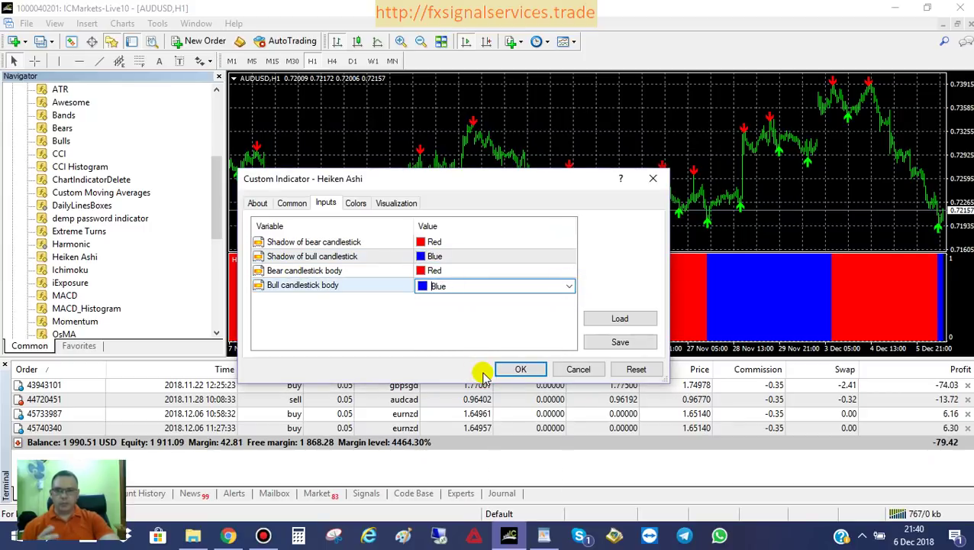
left_click(517, 370)
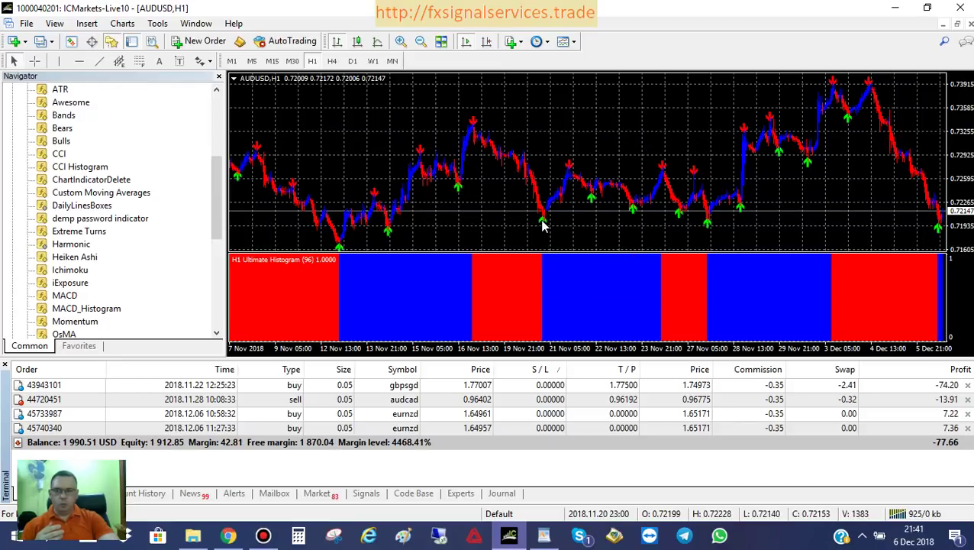
- Examine the stop loss, take profit and profit of the open gbpsgd, audcad and eurnzd trades
mouse_move(547, 216)
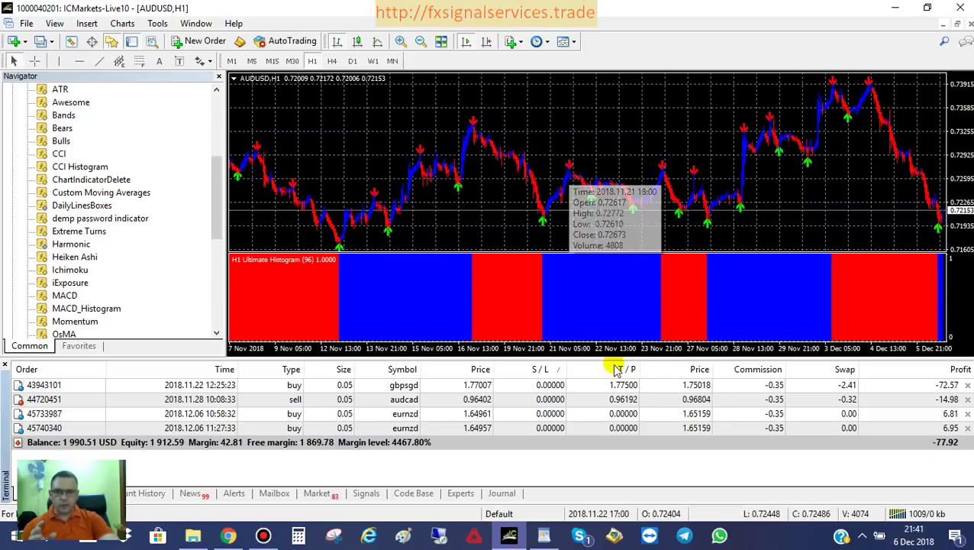
left_click(615, 415)
left_click(613, 430)
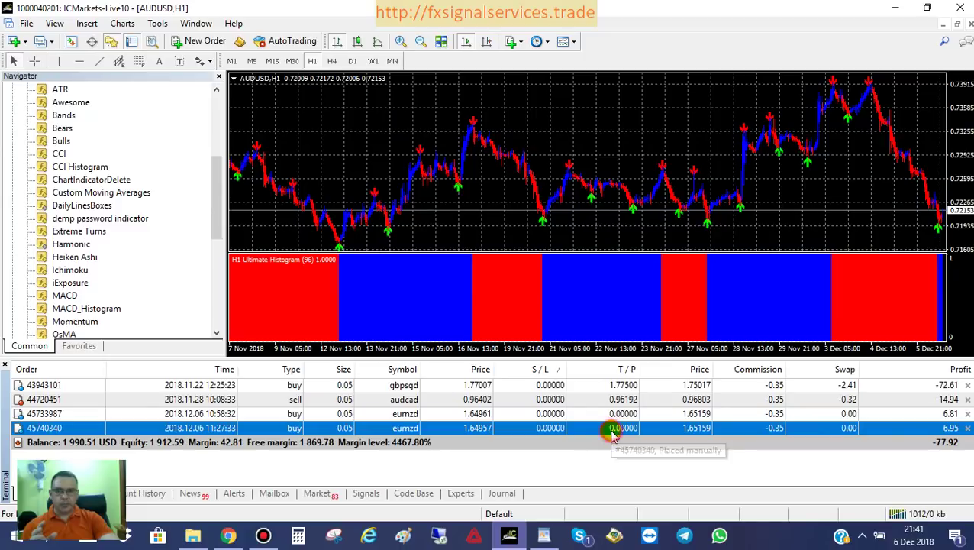
left_click(611, 414)
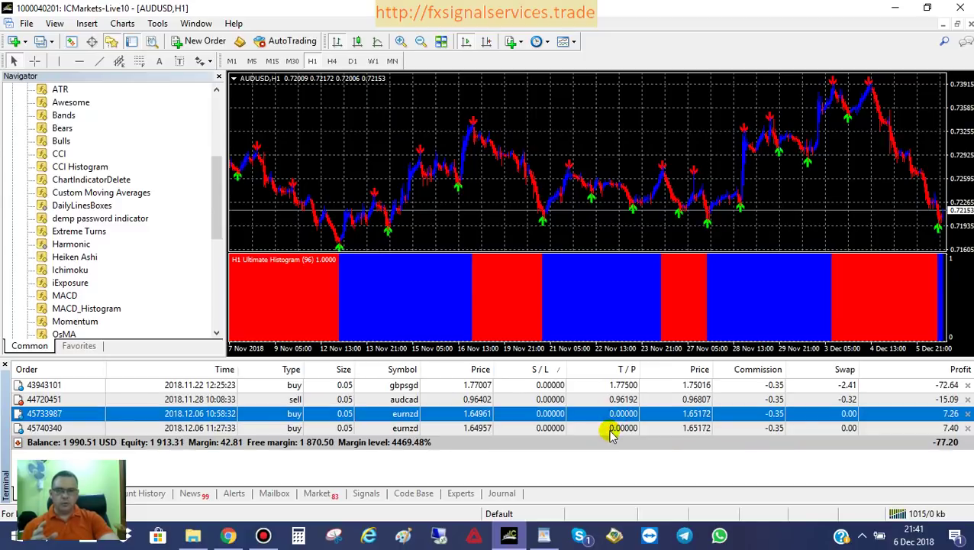
left_click(611, 427)
left_click(562, 414)
left_click(572, 430)
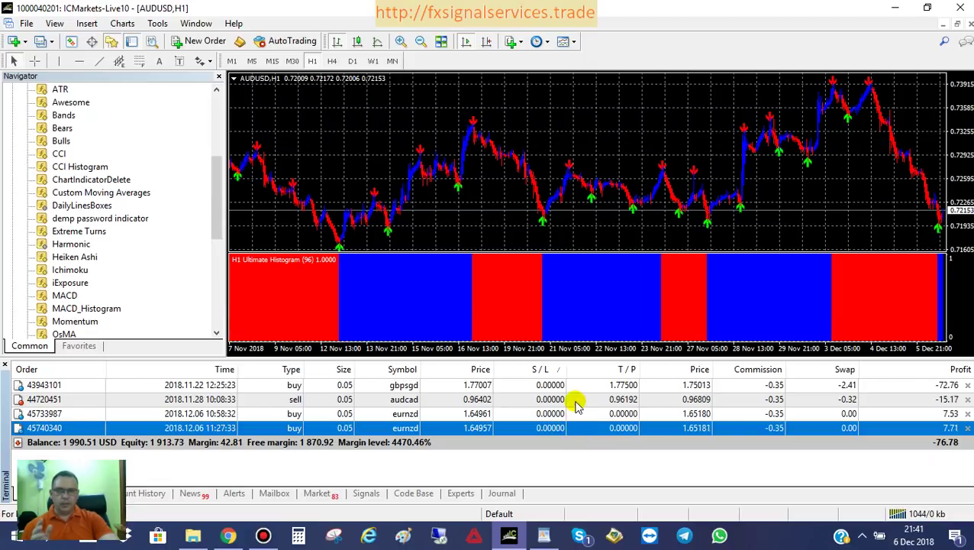
left_click(574, 400)
left_click(578, 385)
left_click(577, 401)
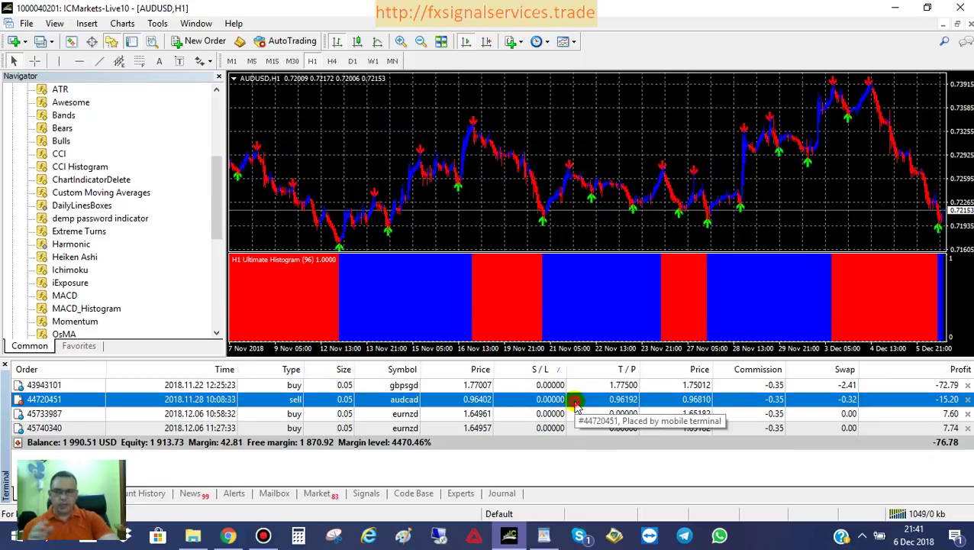
left_click(582, 415)
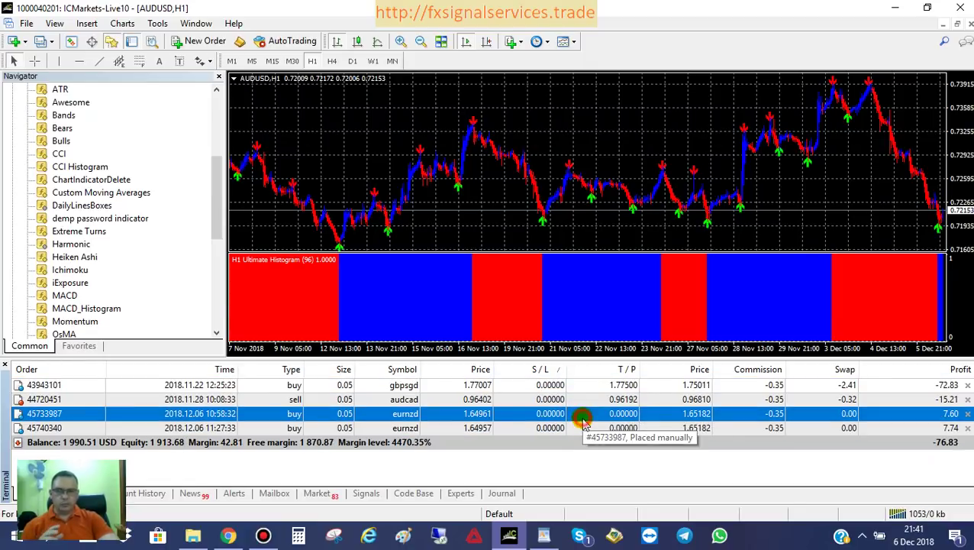
left_click(582, 426)
left_click(582, 417)
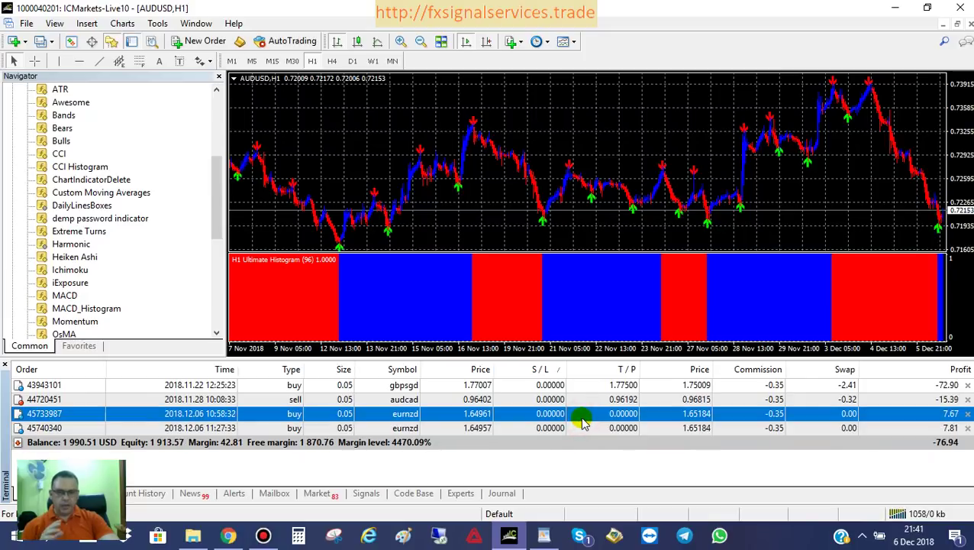
left_click(909, 427)
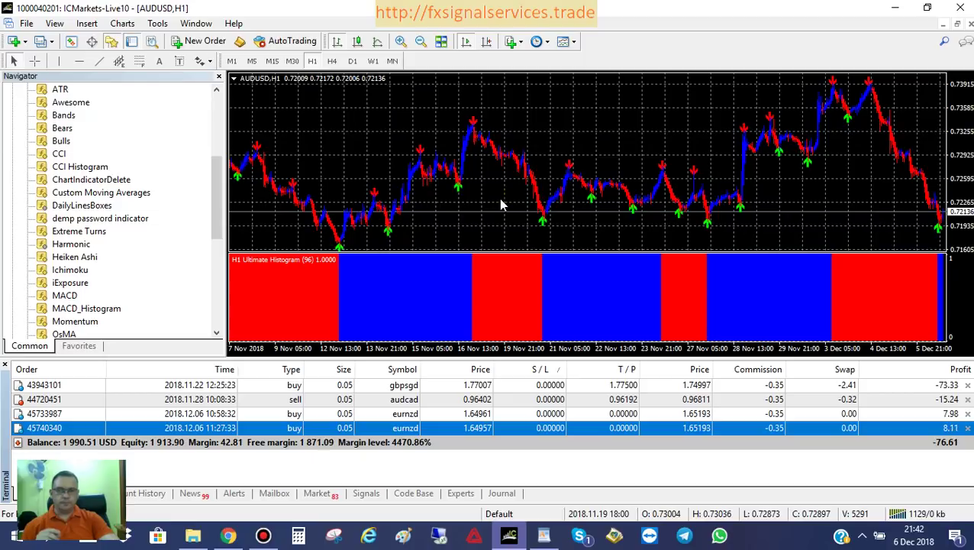
- Turn off the grid on the AUDUSD H1 chart
left_click(567, 43)
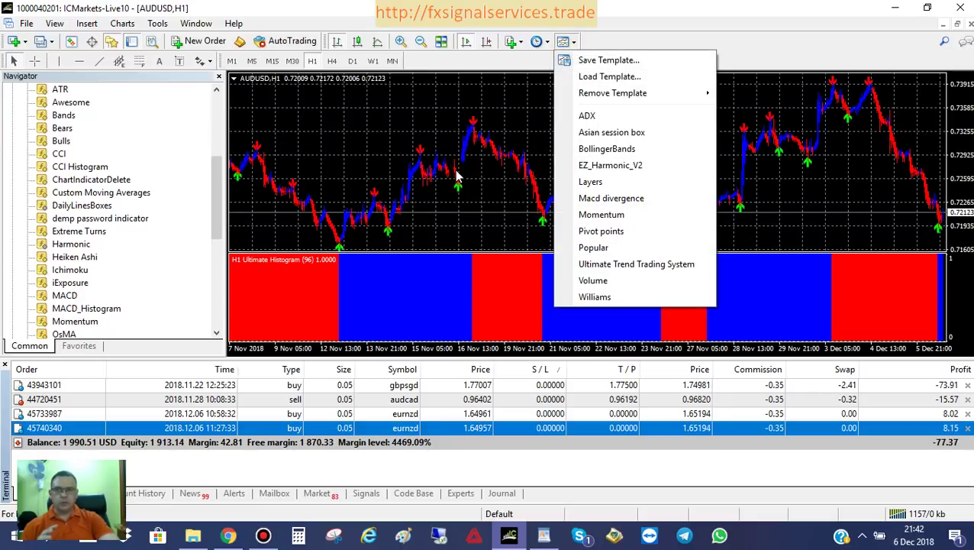
left_click(480, 176)
right_click(558, 123)
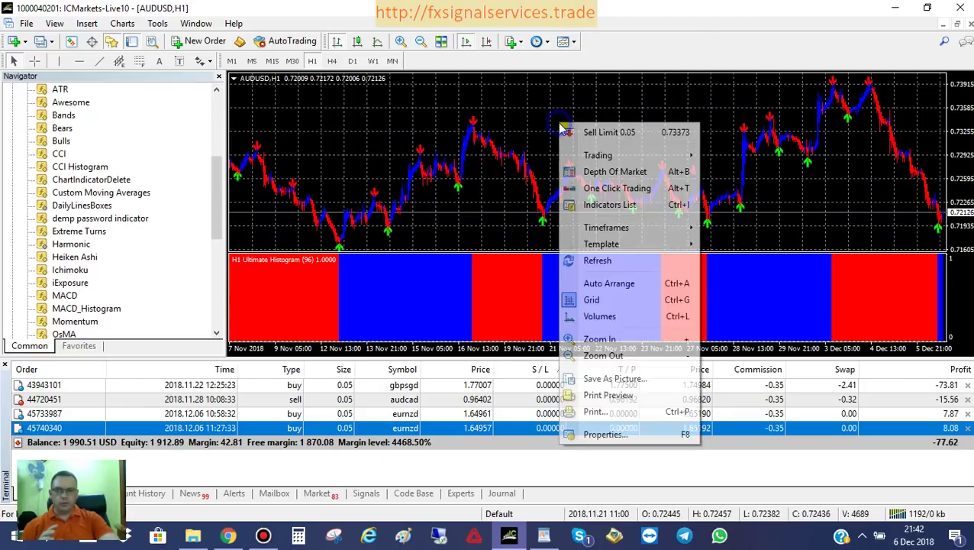
left_click(601, 304)
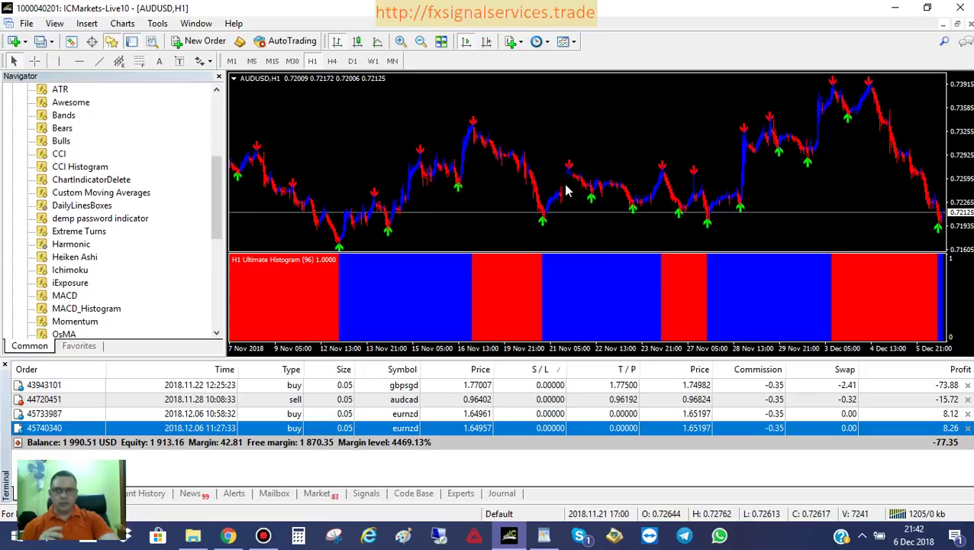
- Save the AUDUSD chart setup as the template Ultimate Trend Trading System, replacing the existing template file
left_click(569, 44)
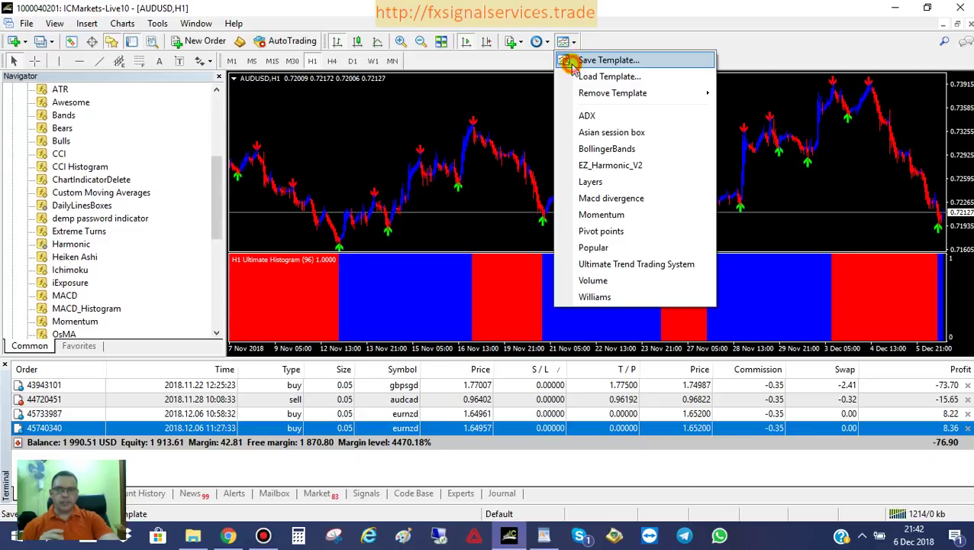
key("Escape")
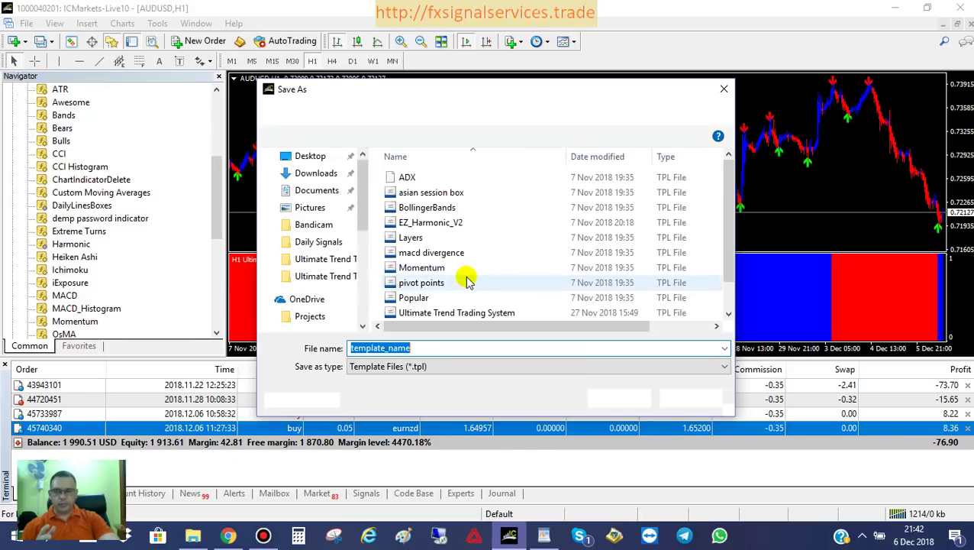
left_click(462, 313)
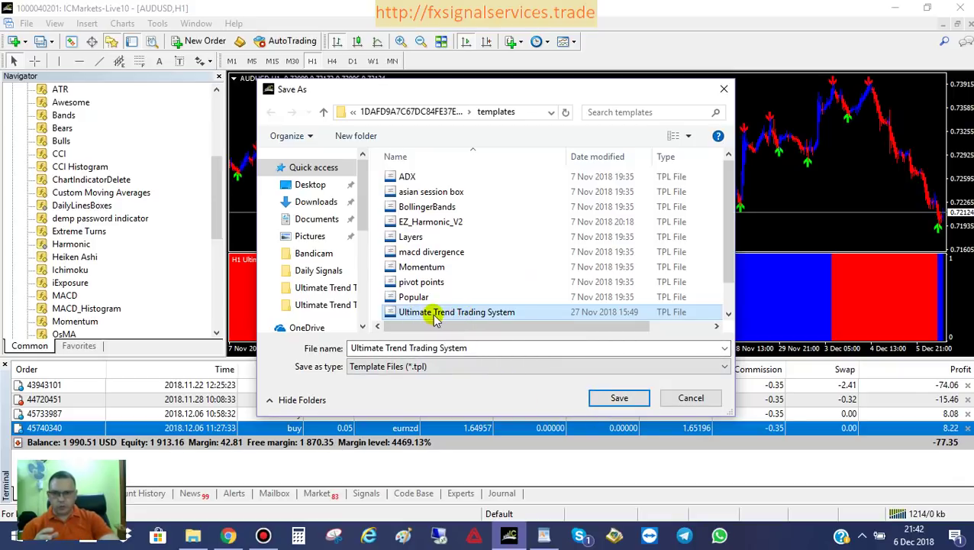
left_click(603, 398)
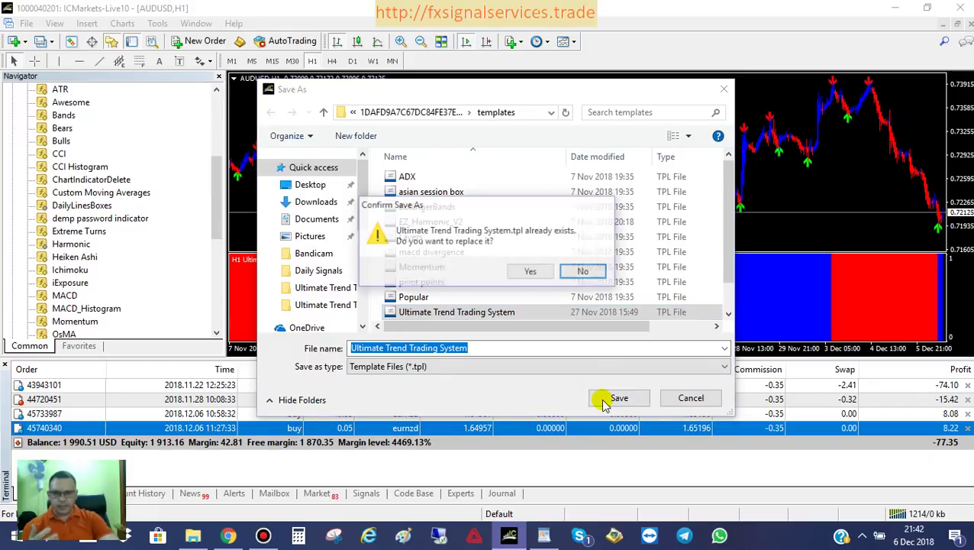
left_click(529, 272)
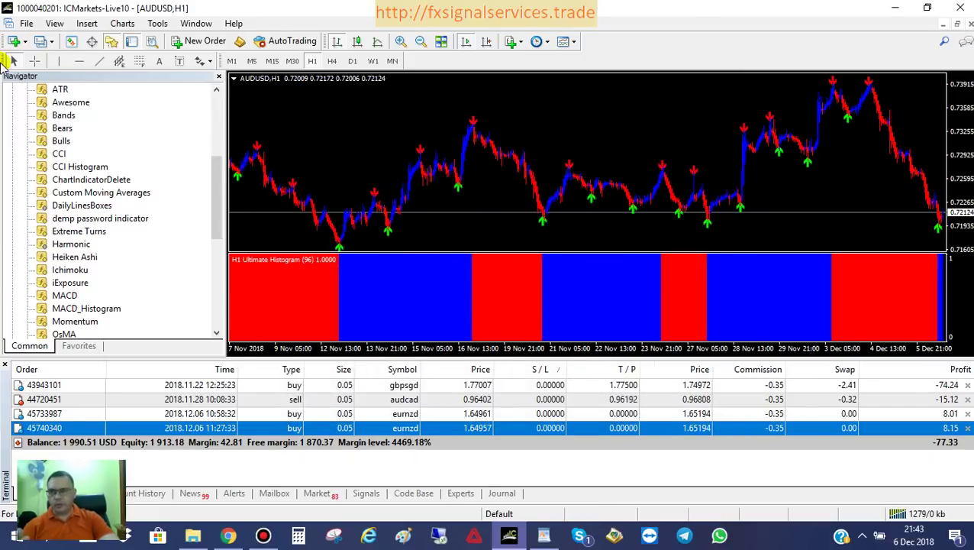
- Open a new EURUSD chart and apply the Ultimate Trend Trading System template to it
left_click(14, 41)
left_click(21, 82)
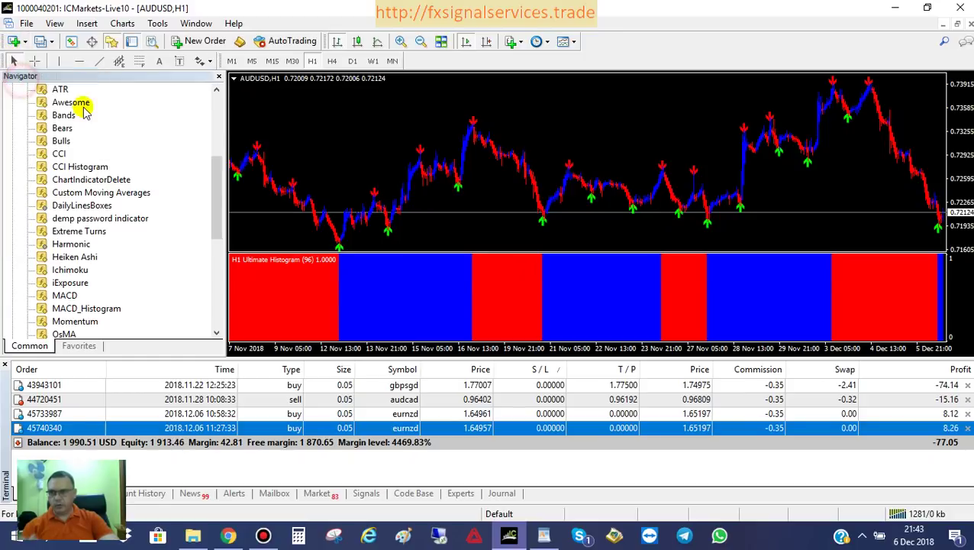
left_click(565, 42)
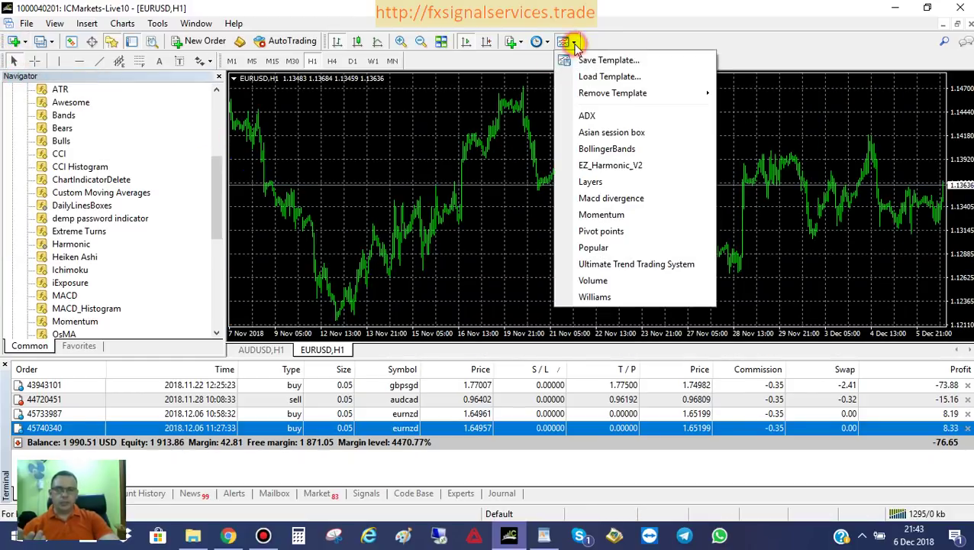
left_click(604, 261)
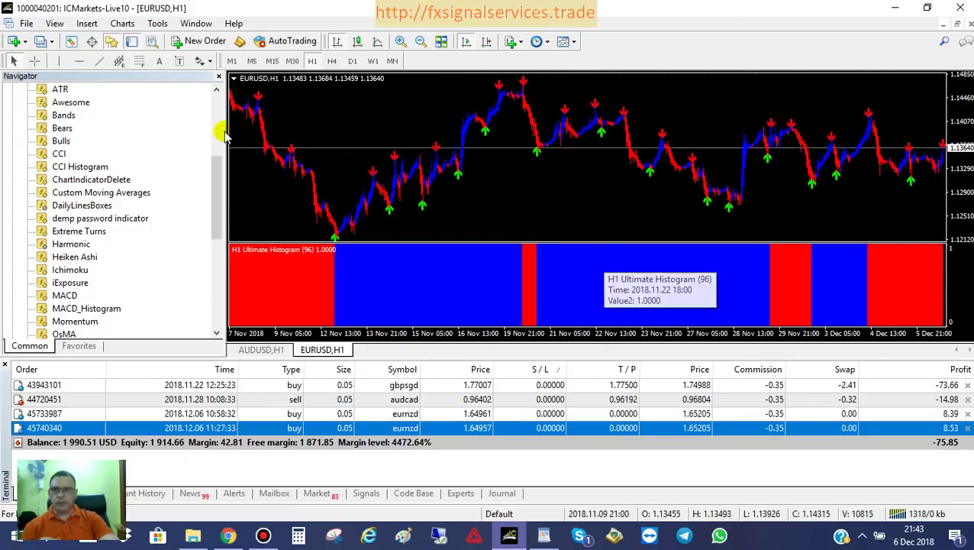
- Open a new USDCHF chart and apply the Ultimate Trend Trading System template to it
left_click(13, 42)
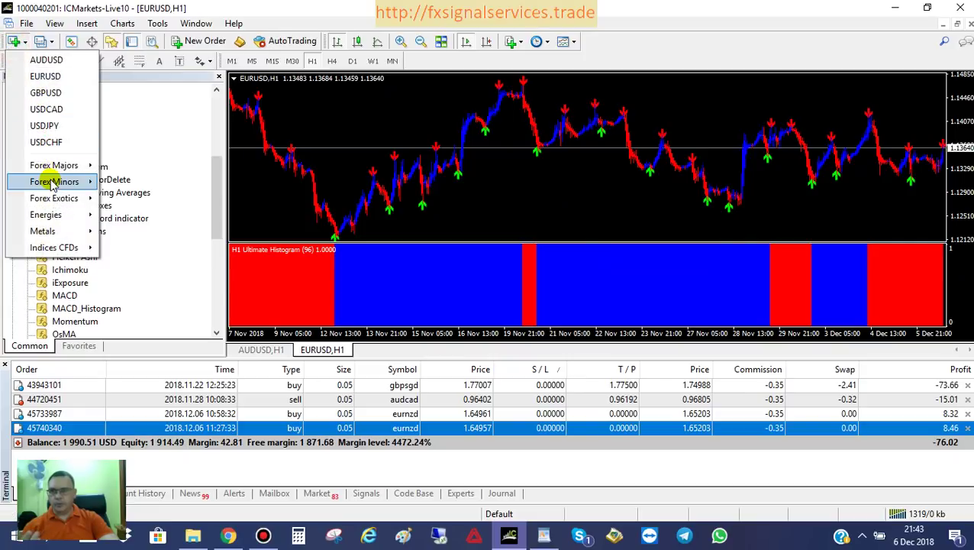
left_click(40, 145)
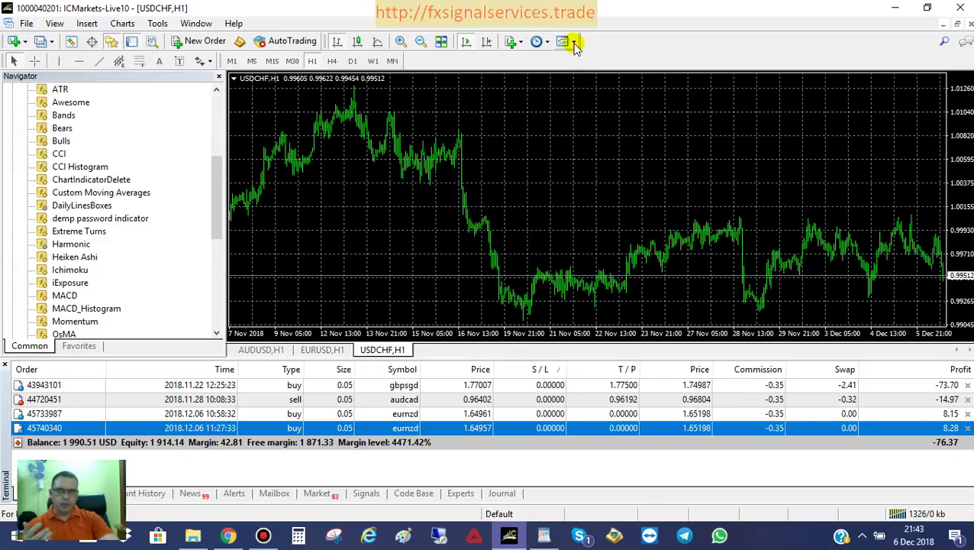
left_click(565, 41)
left_click(587, 264)
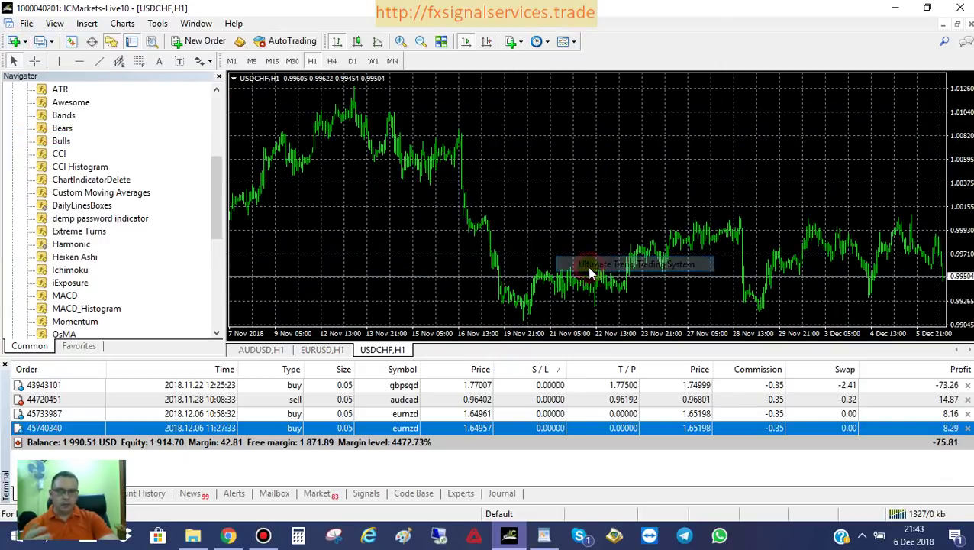
mouse_move(588, 269)
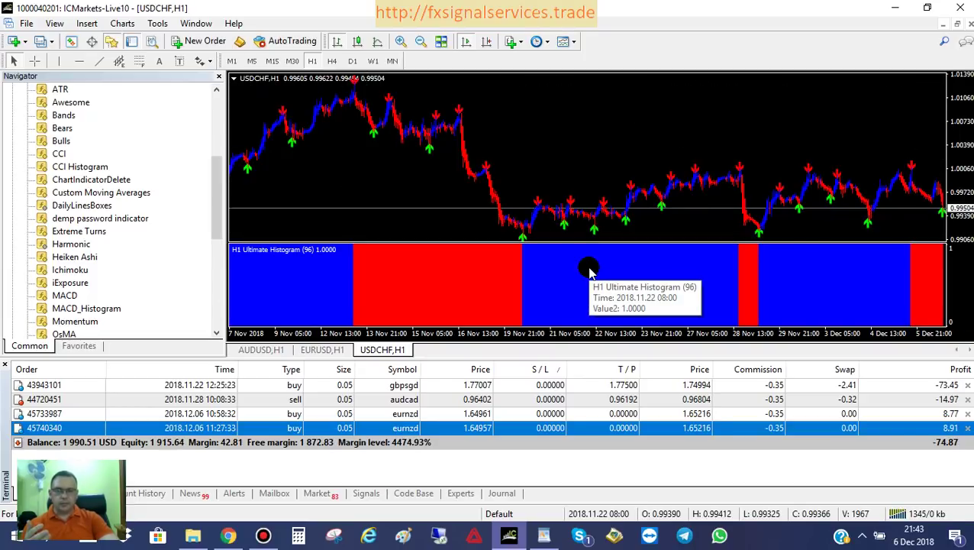
- Examine the signal arrows and histogram on the USDCHF chart in the H4, H1 and M5 timeframes, dismissing the alert
left_click(333, 62)
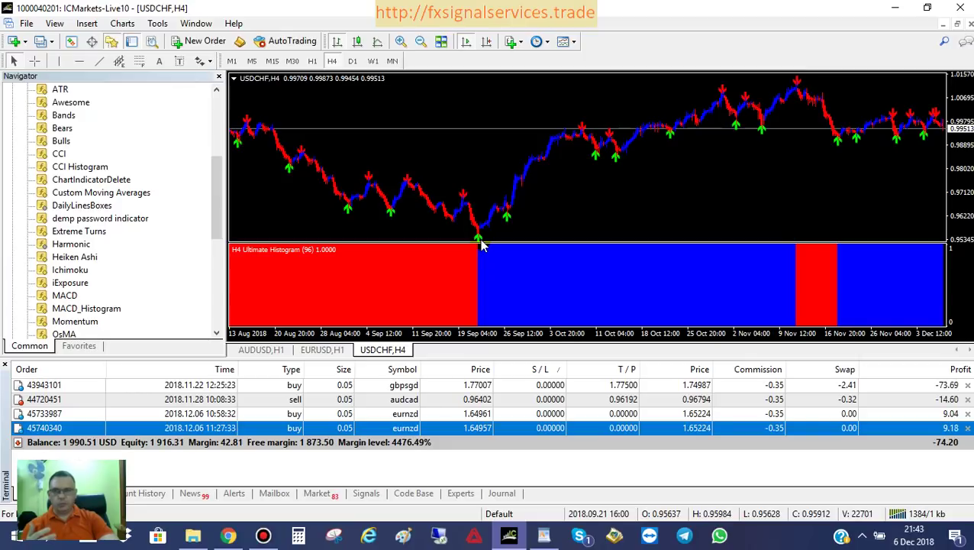
left_click(319, 64)
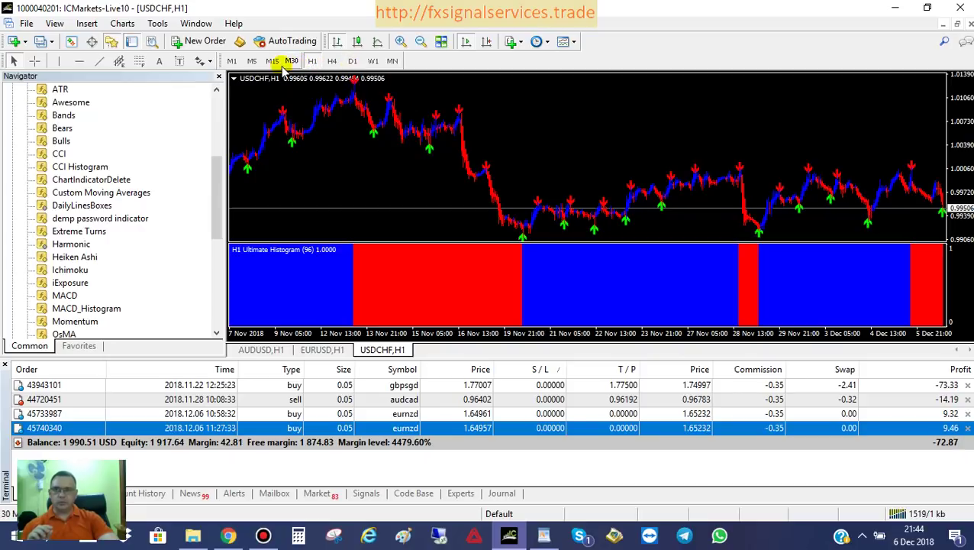
left_click(252, 61)
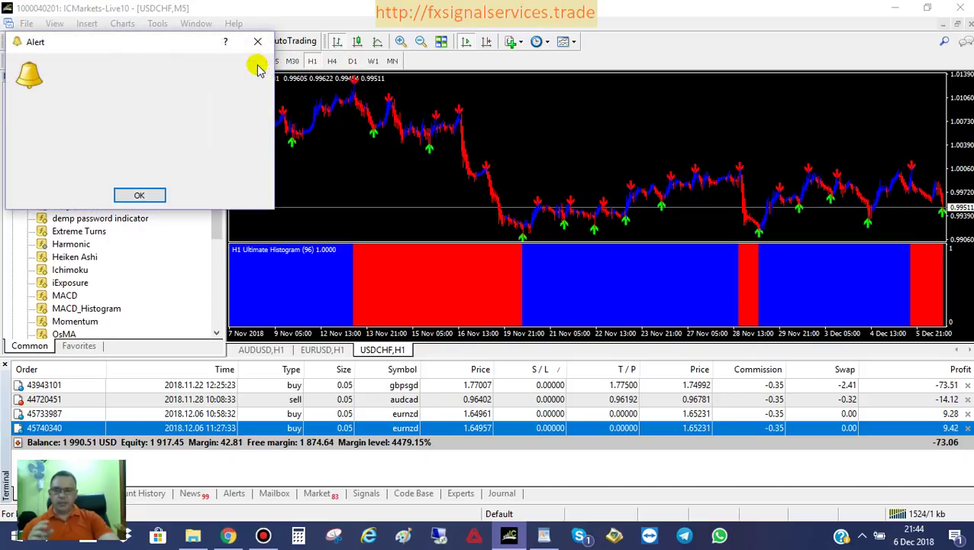
left_click(142, 194)
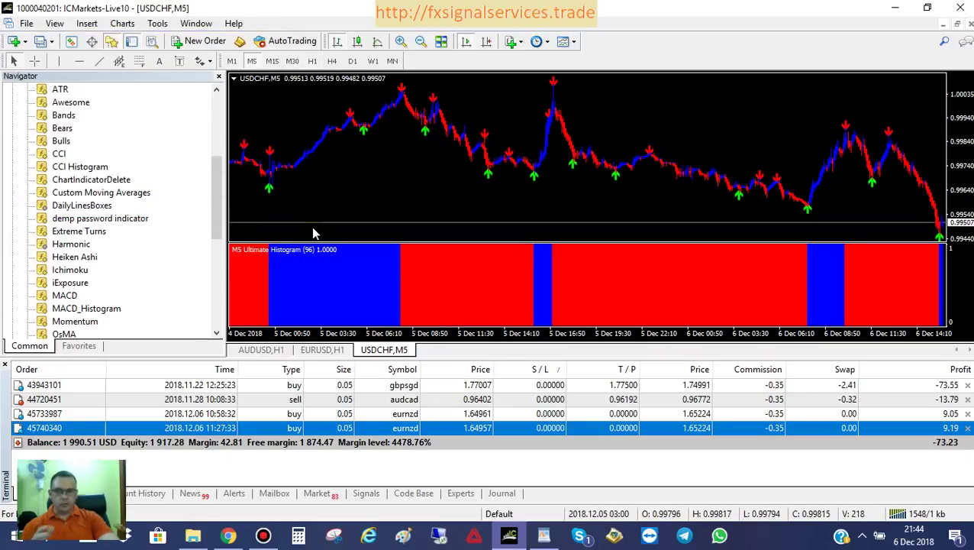
mouse_move(418, 130)
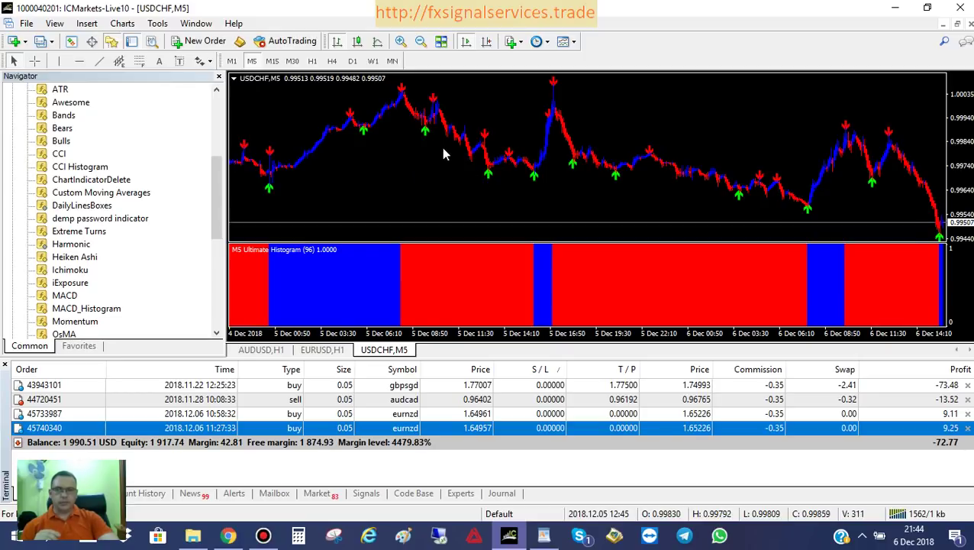